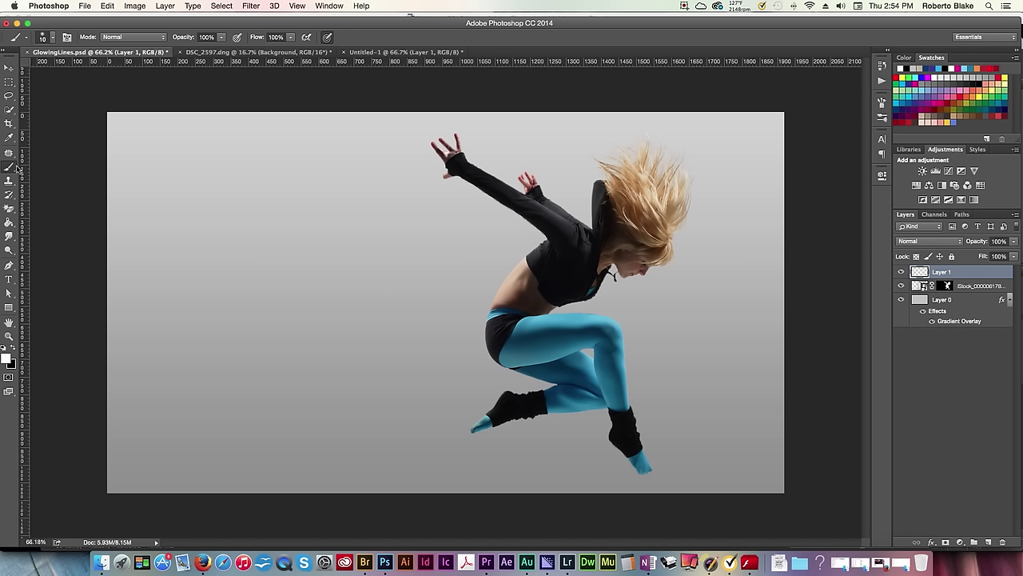
Choose the Pen tool in Path mode to draw a curve on Layer 1.
left_click(9, 267)
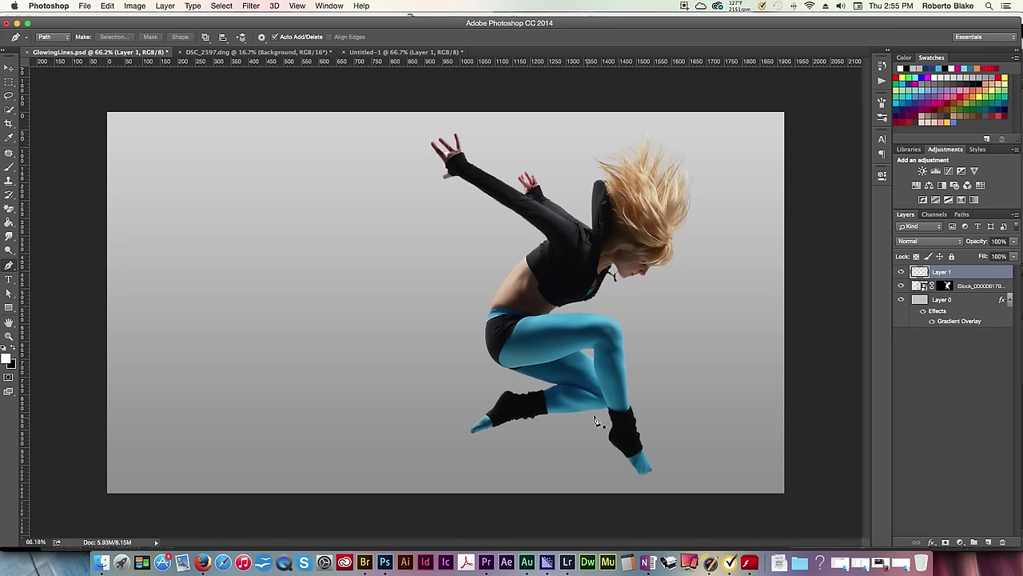
Lock the iStock dancer and Layer 0 background layers, then reselect Layer 1.
left_click(984, 286)
left_click(953, 256)
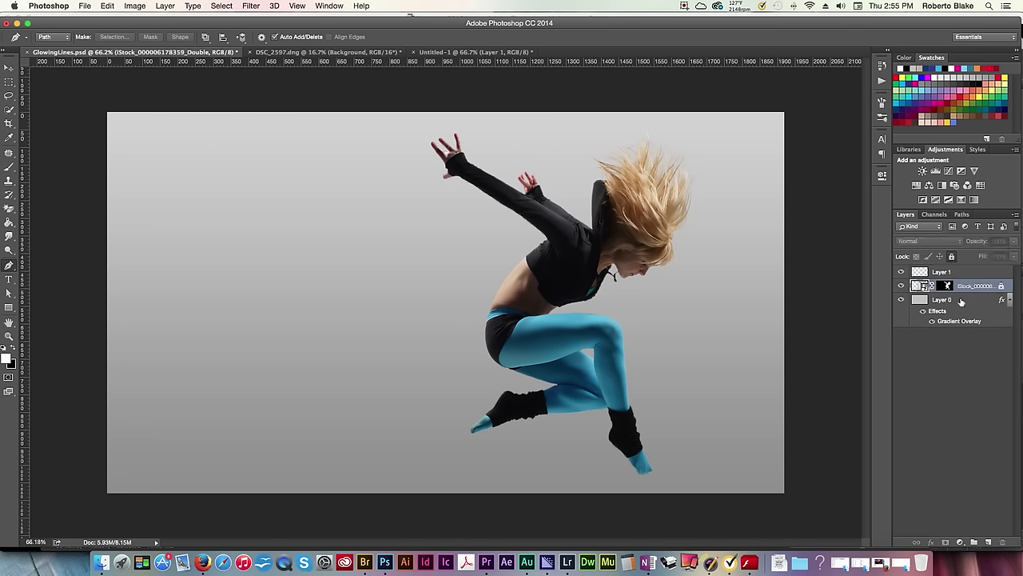
left_click(961, 297)
left_click(952, 257)
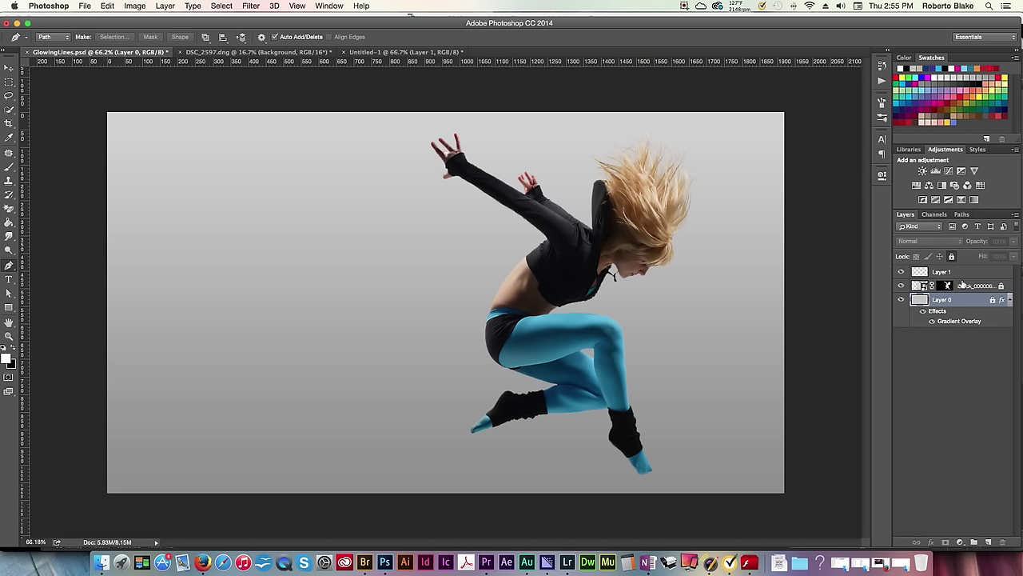
left_click(963, 275)
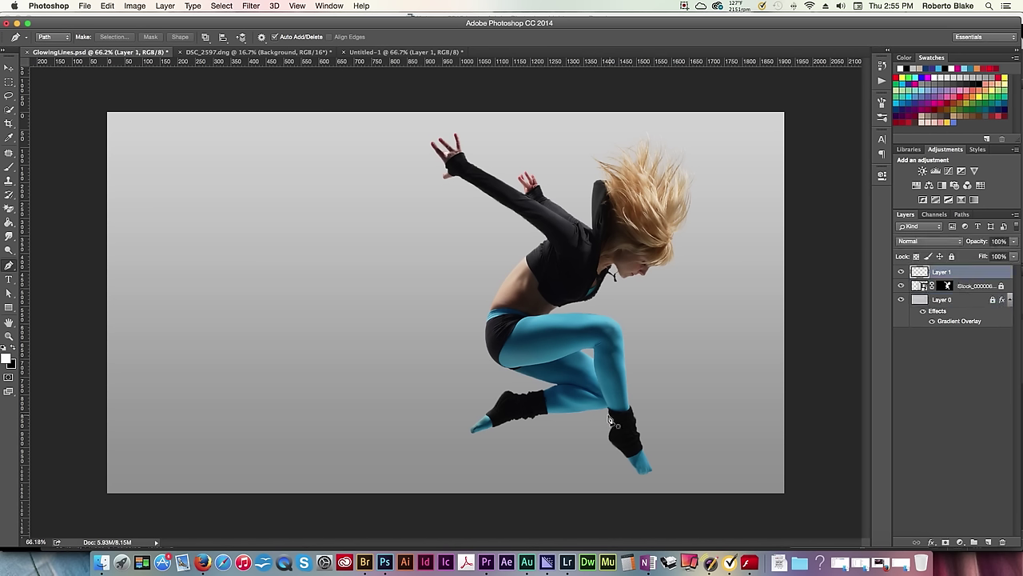
Draw a looping pen path from the left foot up around the knee, waist and hair.
left_click(532, 389)
left_click_drag(536, 428, 636, 504)
left_click_drag(561, 426, 570, 433)
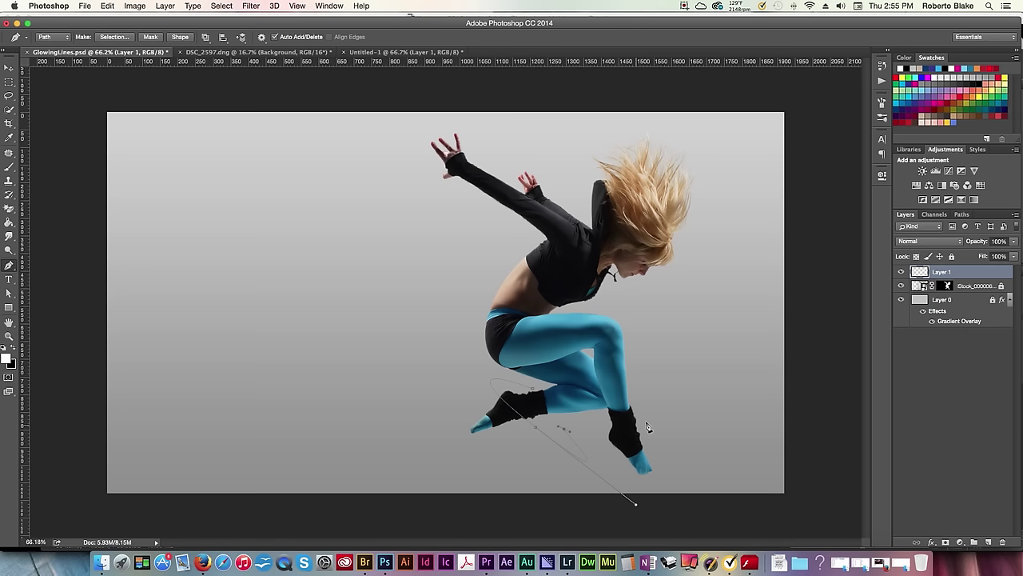
key("a")
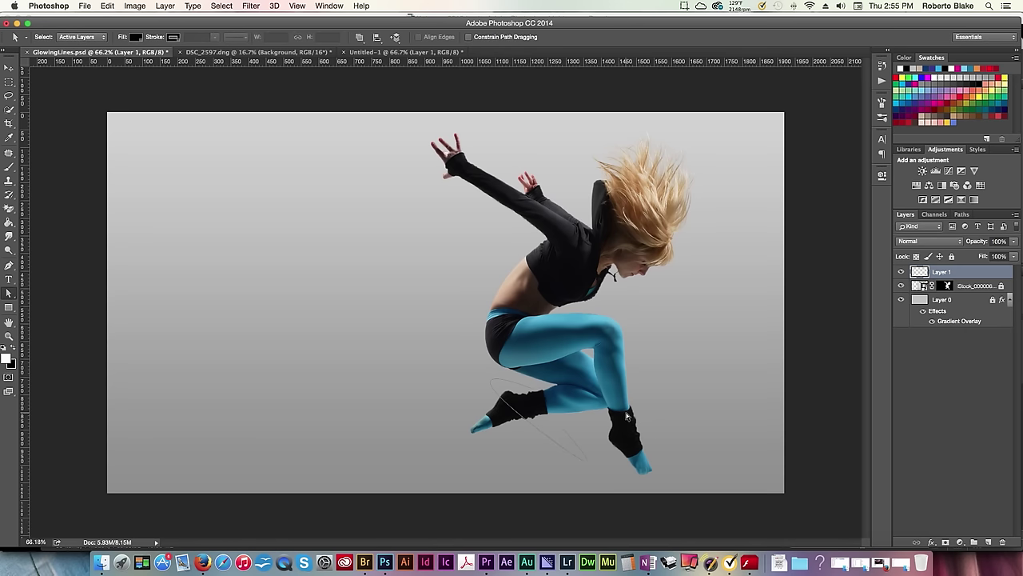
key("p")
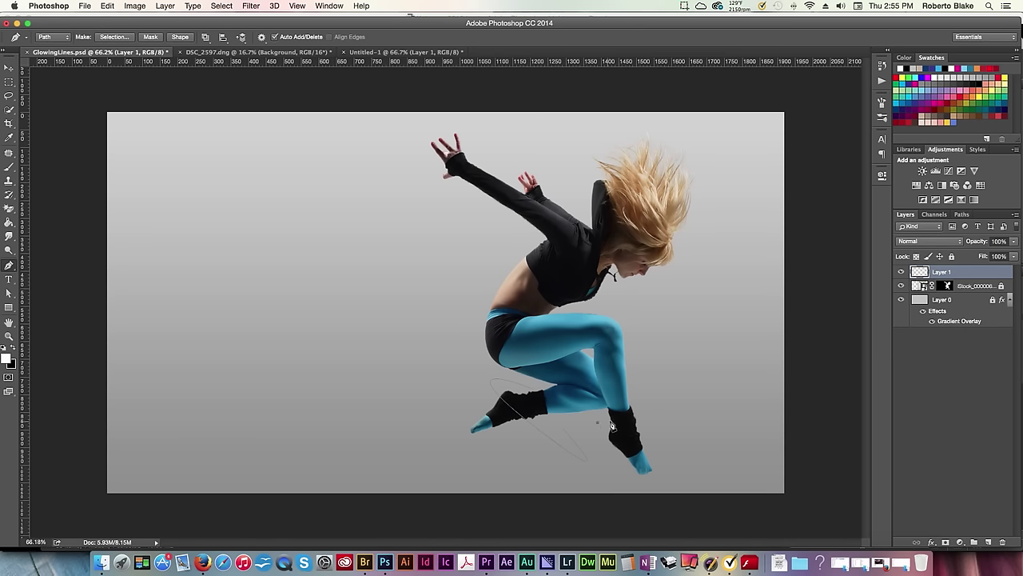
left_click_drag(617, 423, 656, 399)
left_click_drag(615, 348, 709, 290)
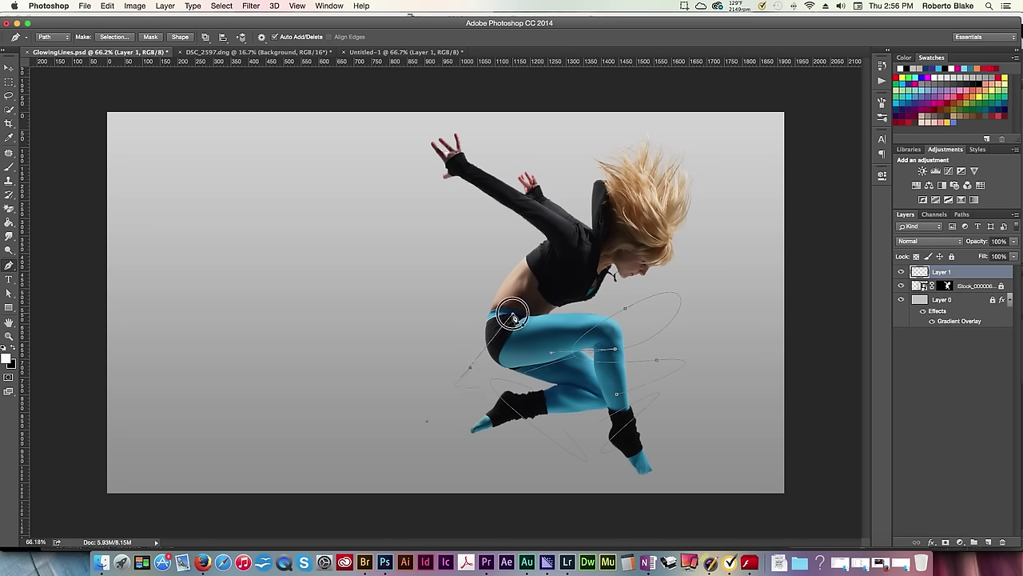
left_click_drag(702, 160, 616, 117)
left_click_drag(695, 252, 666, 277)
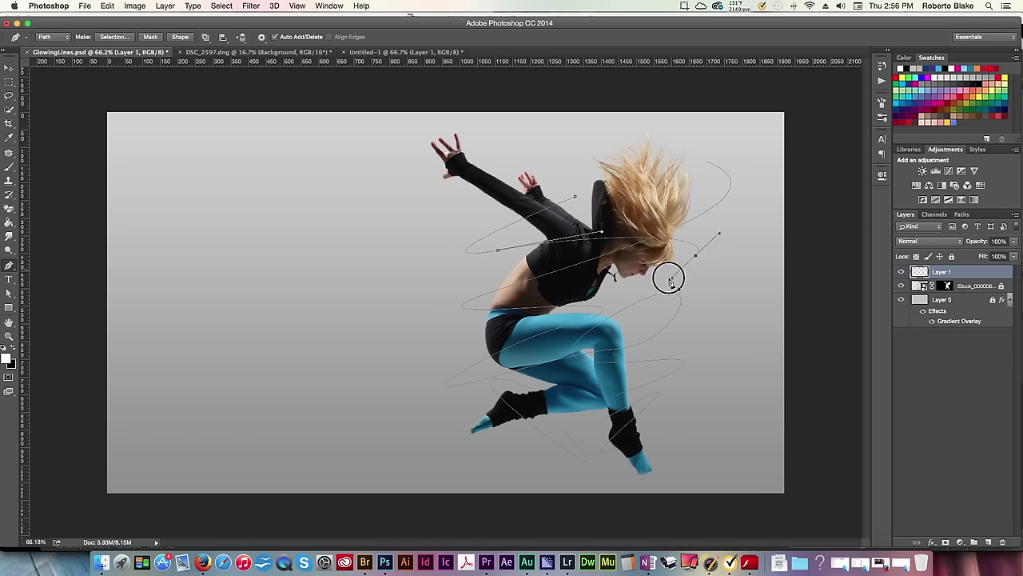
key("a")
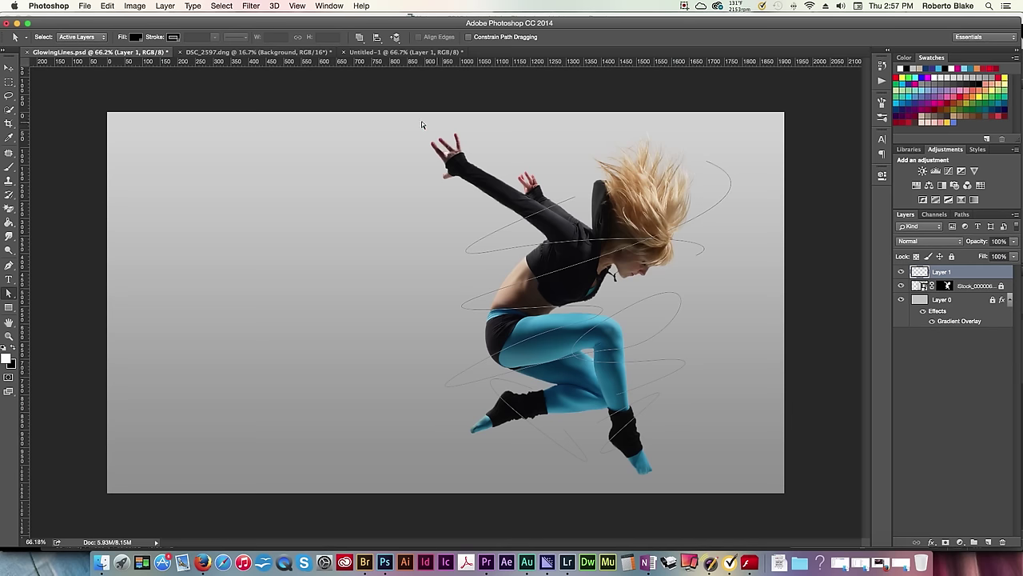
left_click_drag(394, 124, 734, 448)
Stroke the path with the Brush using Simulate Pressure, then hide the path outline.
right_click(593, 364)
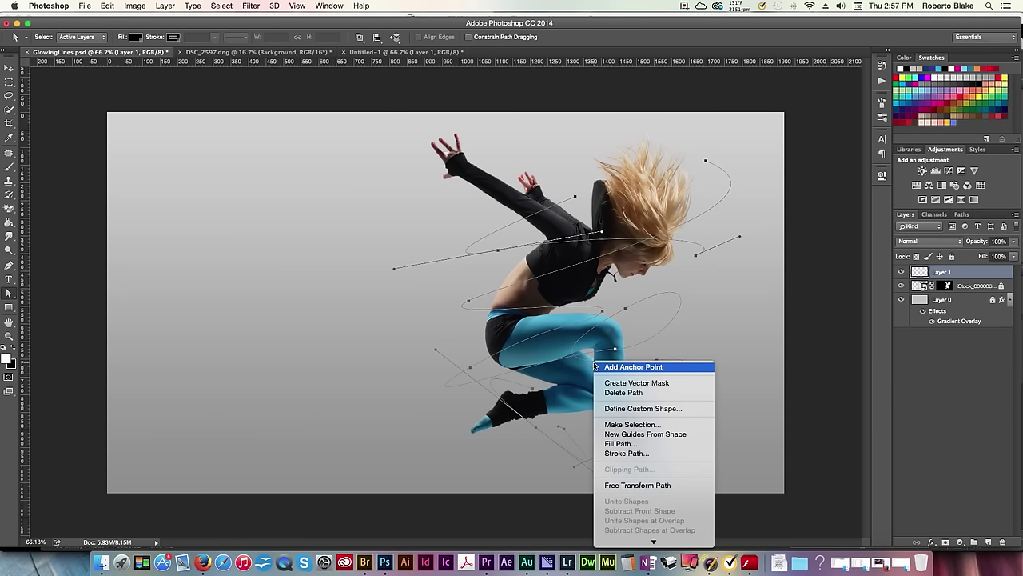
left_click(625, 453)
left_click(532, 266)
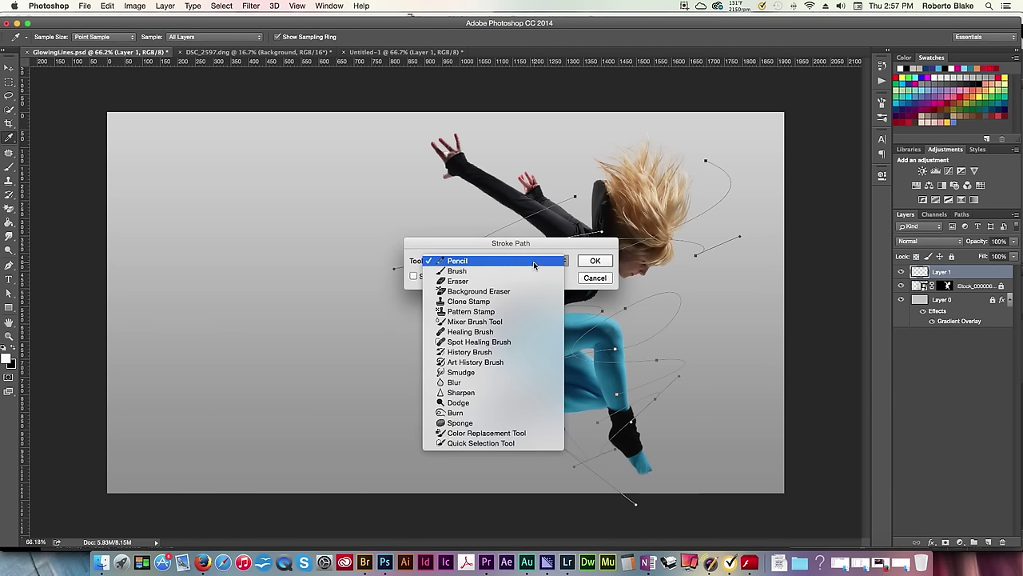
left_click(517, 272)
left_click(413, 276)
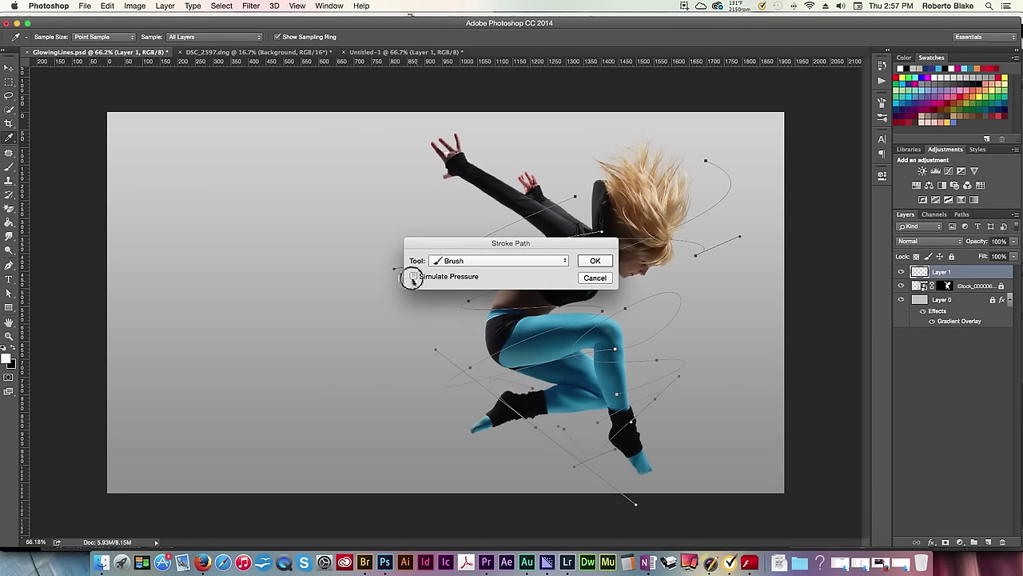
left_click(596, 261)
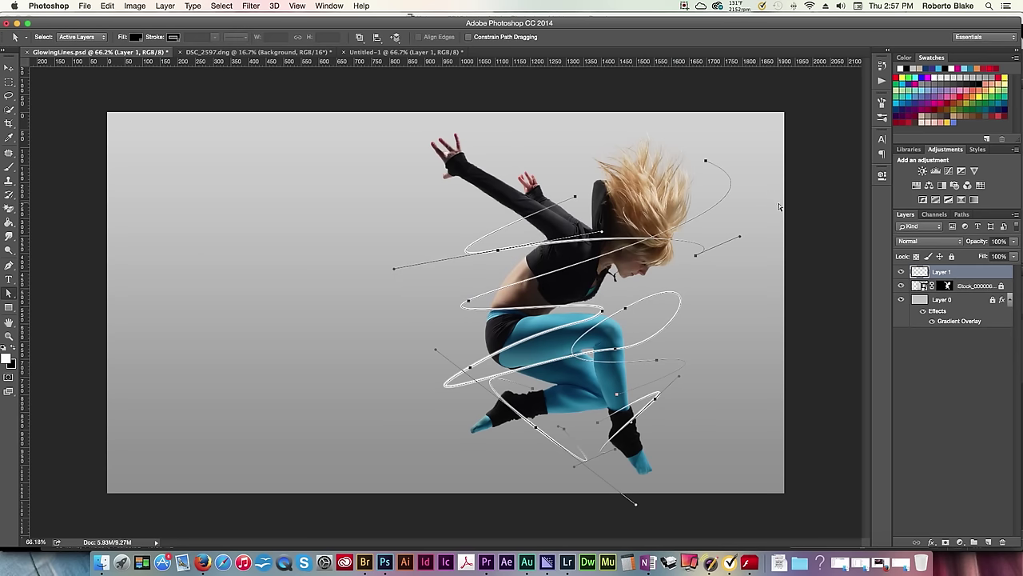
key("Return")
Toggle Layer 1's visibility to compare the lines, and glance at the layer effects list.
left_click(901, 272)
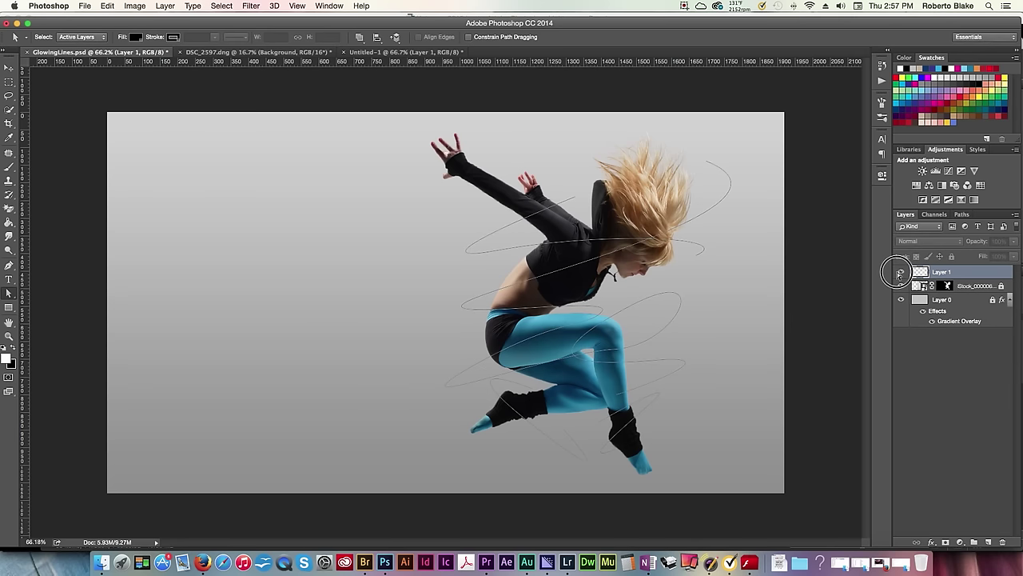
left_click(901, 272)
left_click(933, 542)
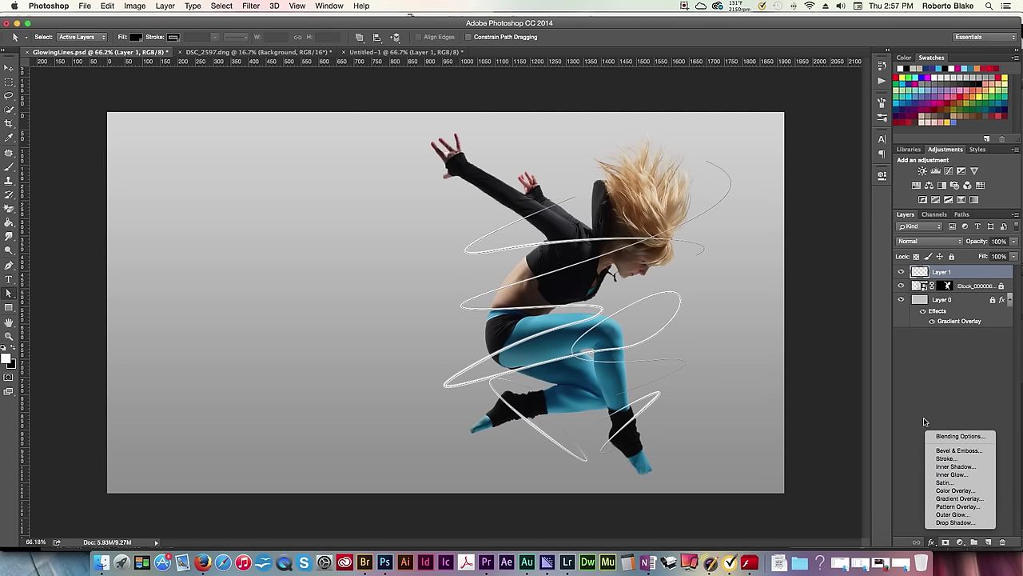
left_click(965, 267)
Enable Outer Glow on Layer 1 via Blending Options (Screen, 75%, 14 px).
right_click(962, 271)
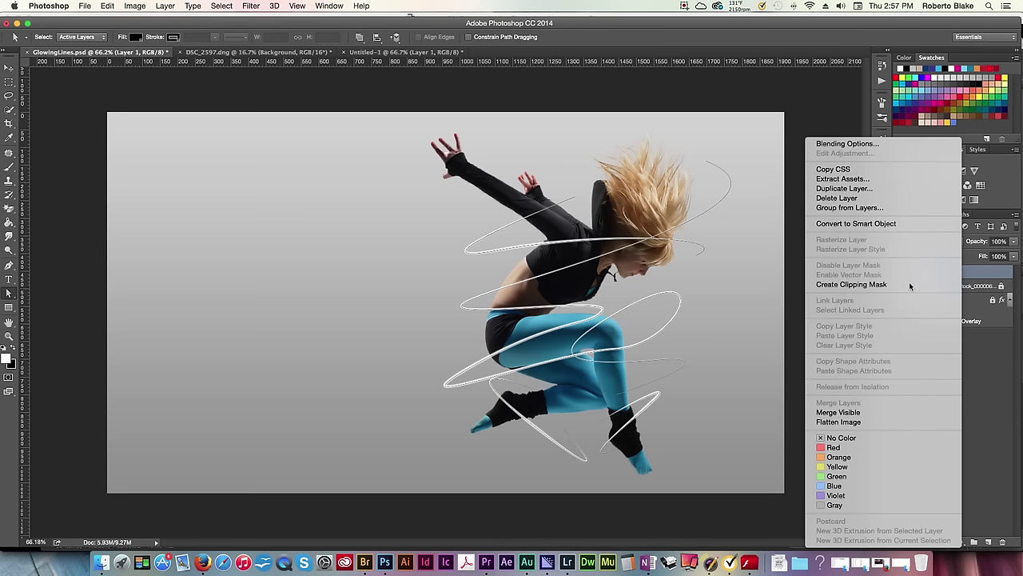
left_click(883, 145)
left_click_drag(727, 184, 834, 186)
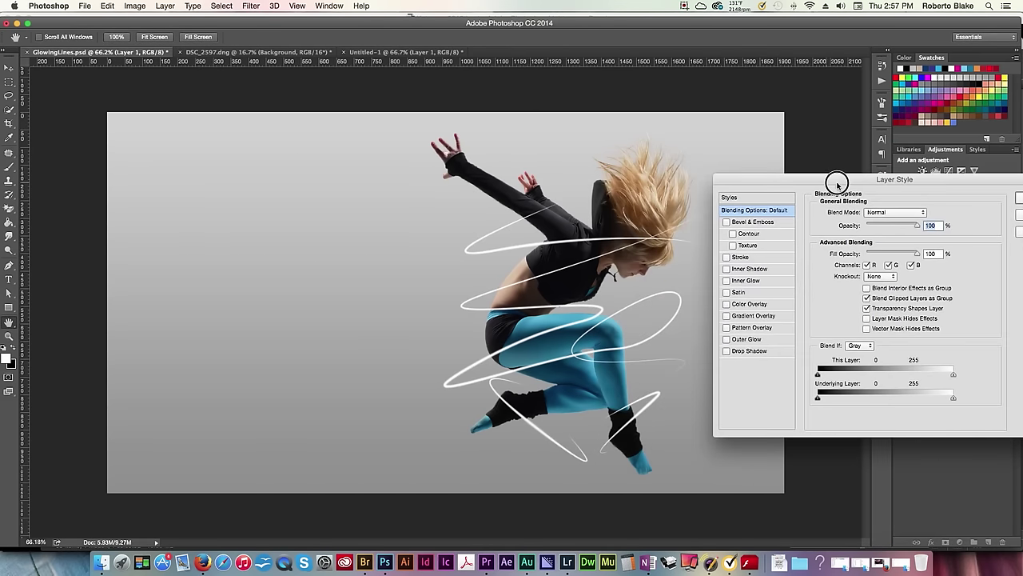
left_click(726, 339)
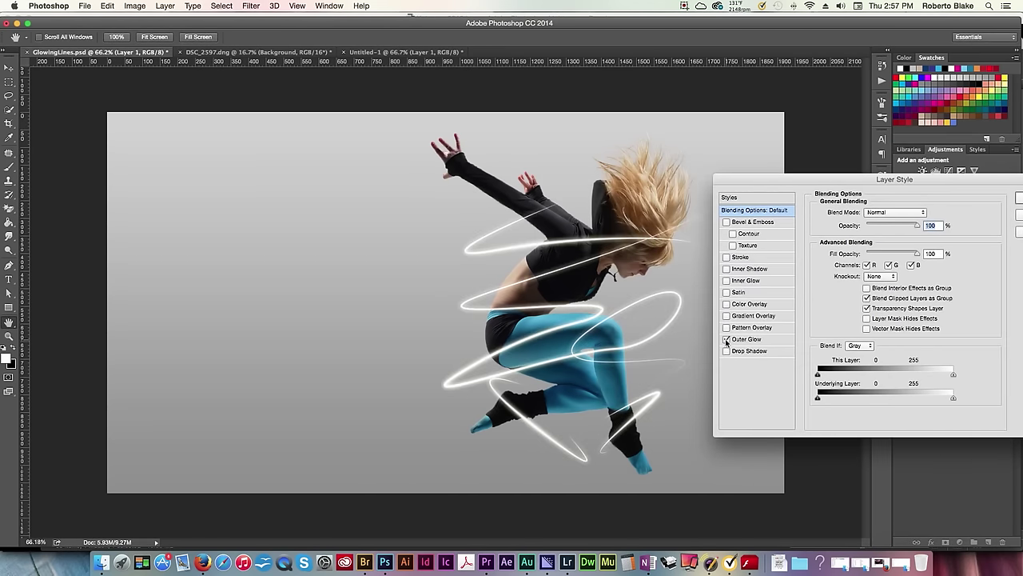
left_click(751, 342)
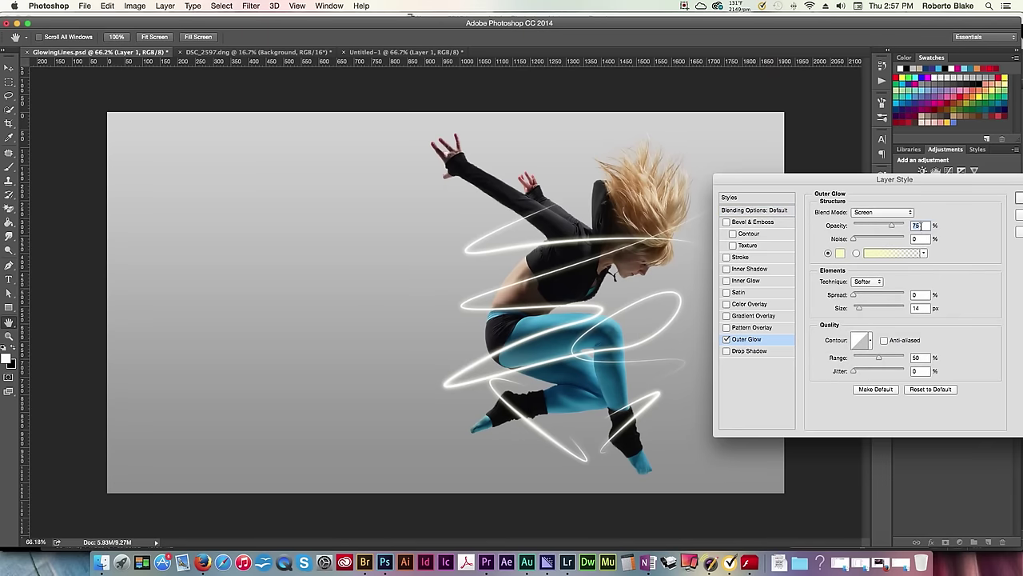
Set the Outer Glow colour to purple #9625d0 in the Color Picker.
left_click(840, 253)
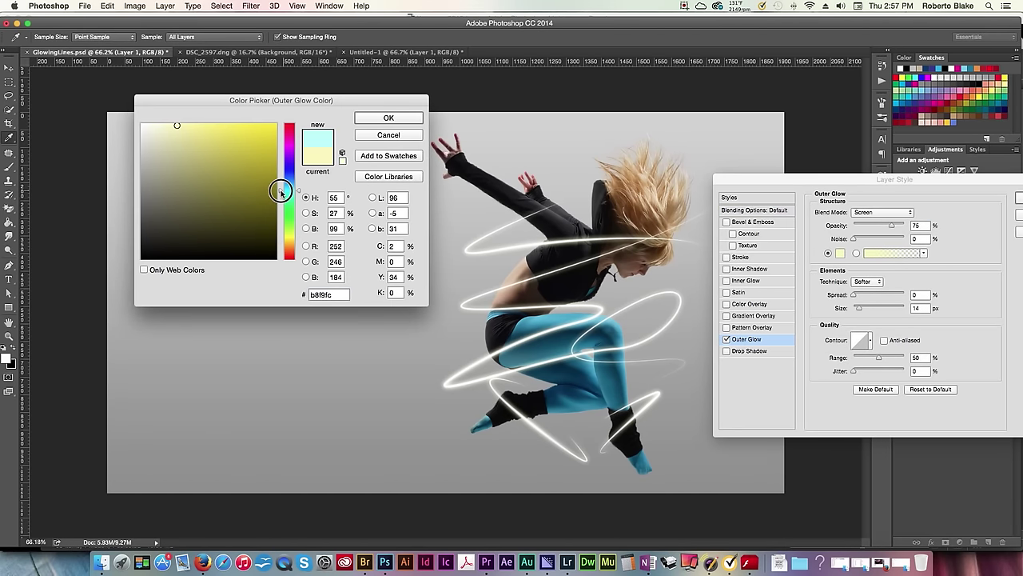
left_click(286, 190)
left_click_drag(280, 192, 280, 181)
left_click(238, 129)
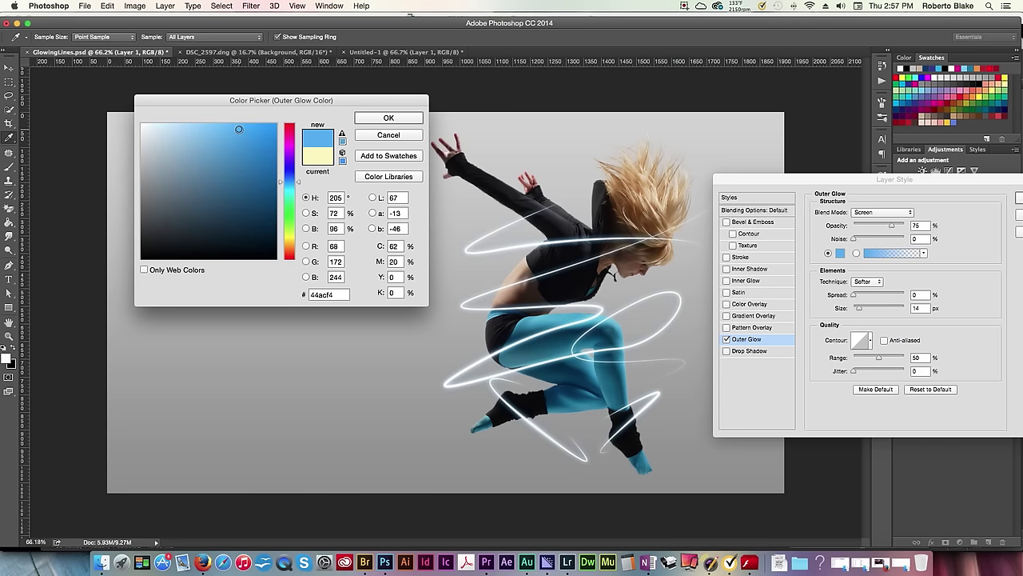
left_click(236, 142)
mouse_move(237, 142)
left_mouse_down()
mouse_move(255, 125)
mouse_move(271, 131)
mouse_move(251, 136)
mouse_move(256, 148)
left_mouse_up()
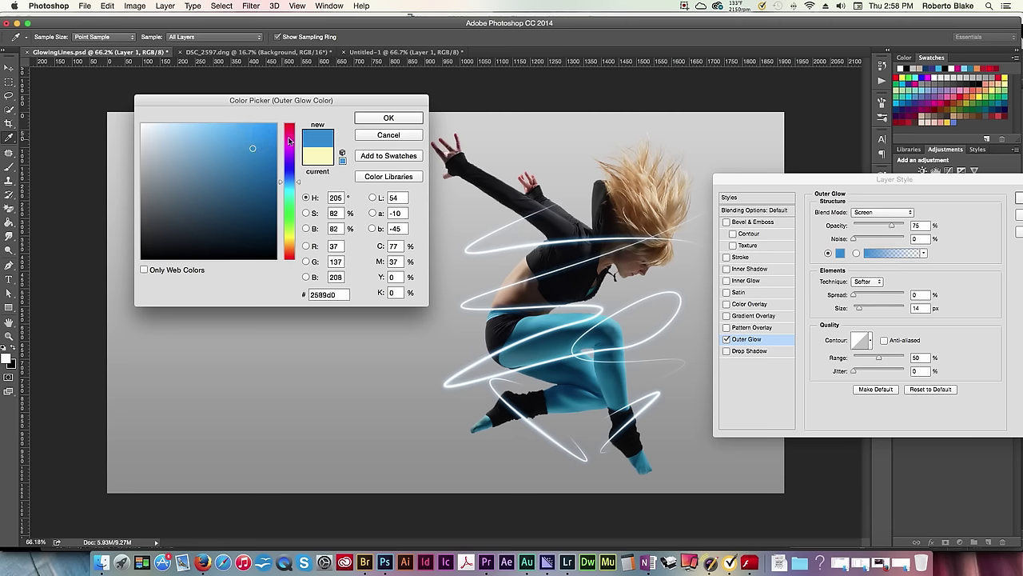
left_click(284, 154)
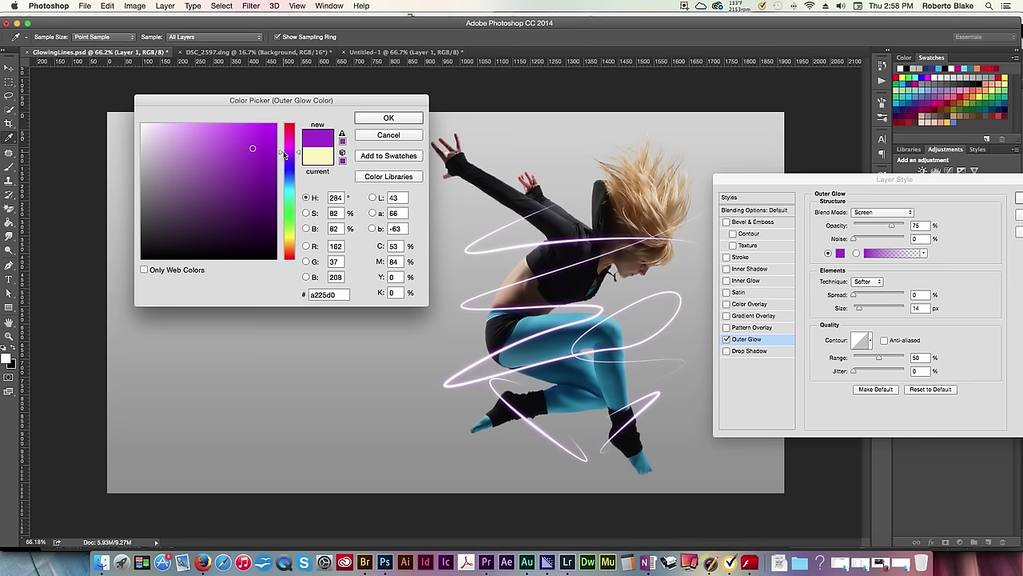
left_click_drag(284, 154, 284, 156)
left_click(398, 122)
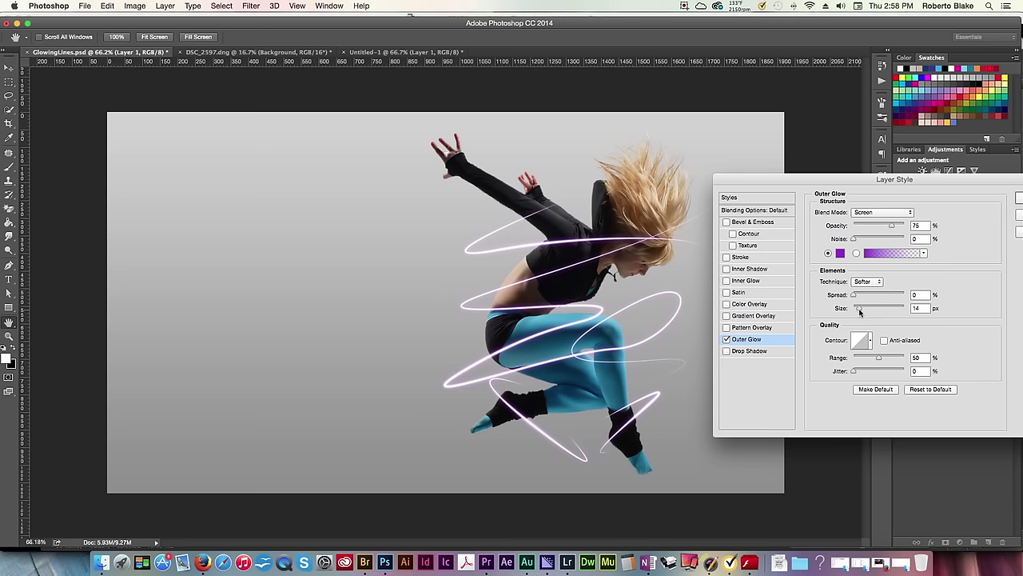
Adjust the glow contour and size, settling at 8 px, and apply the layer style.
left_click_drag(860, 310, 865, 310)
left_click(871, 346)
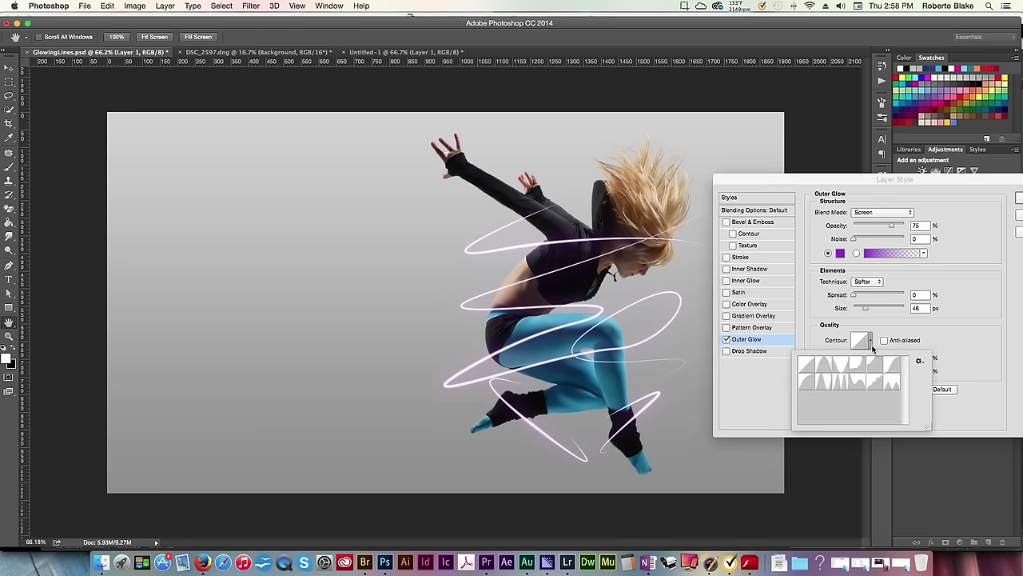
left_click(810, 386)
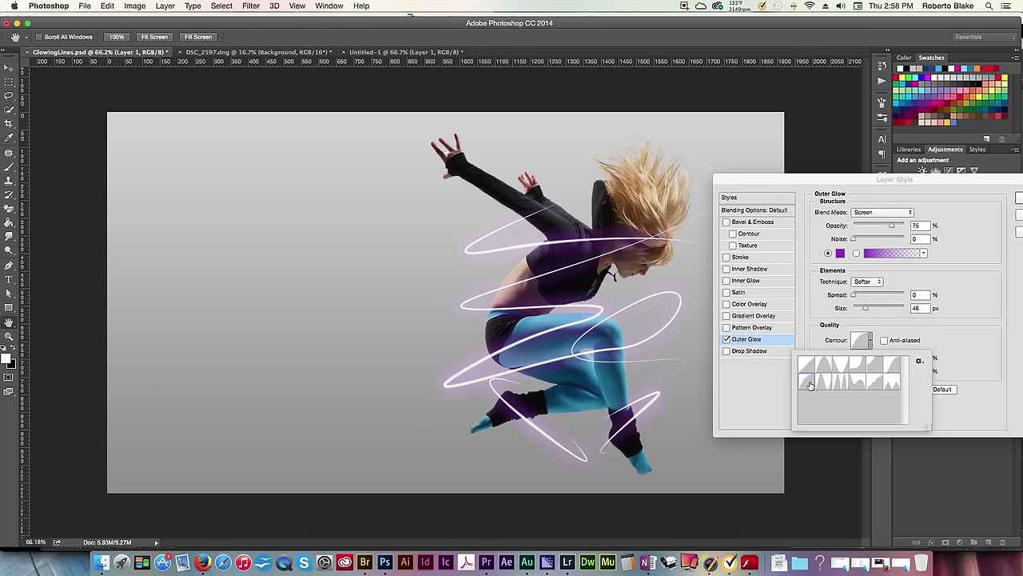
left_click(954, 300)
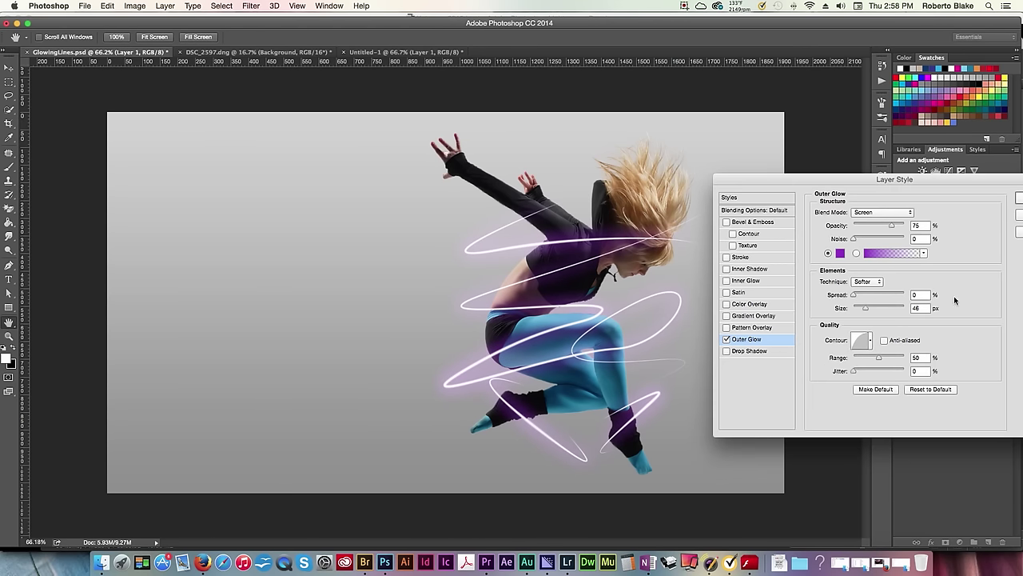
left_click_drag(863, 306, 860, 308)
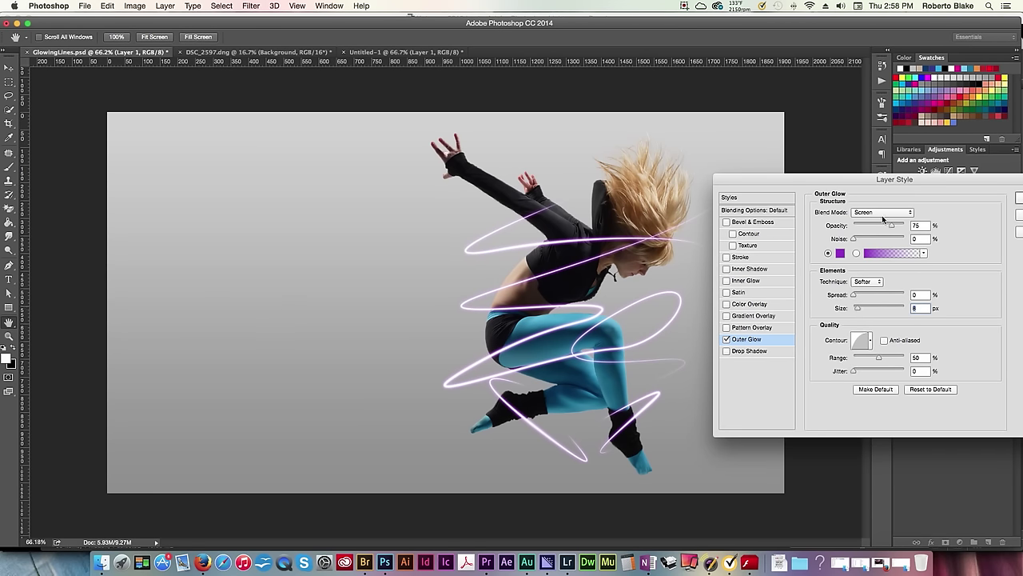
left_click_drag(912, 181, 849, 200)
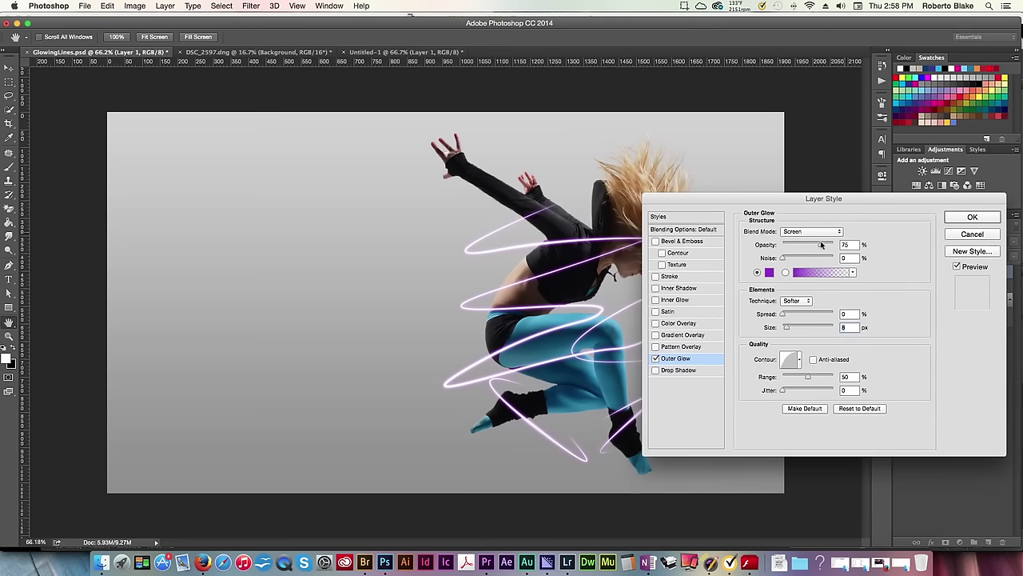
left_click(968, 218)
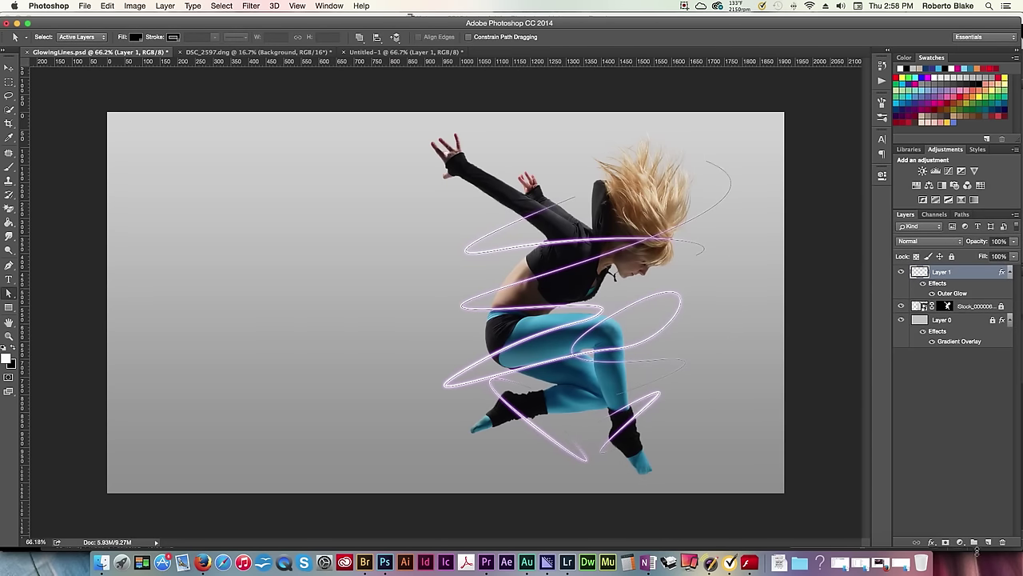
Add a new Layer 2 and nudge the selected path down and left.
left_click(988, 542)
key("v")
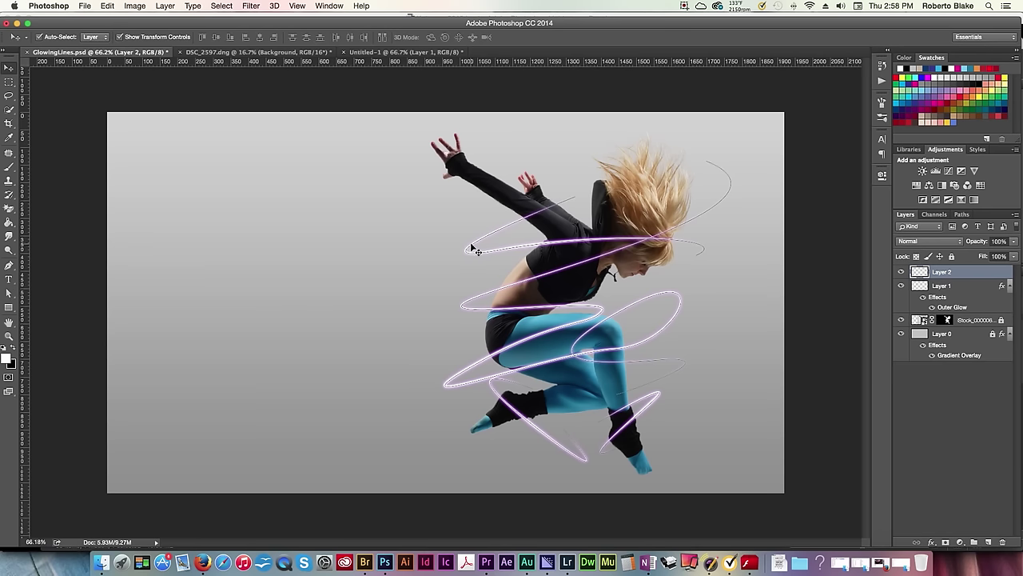
key("a")
left_click_drag(436, 184, 703, 422)
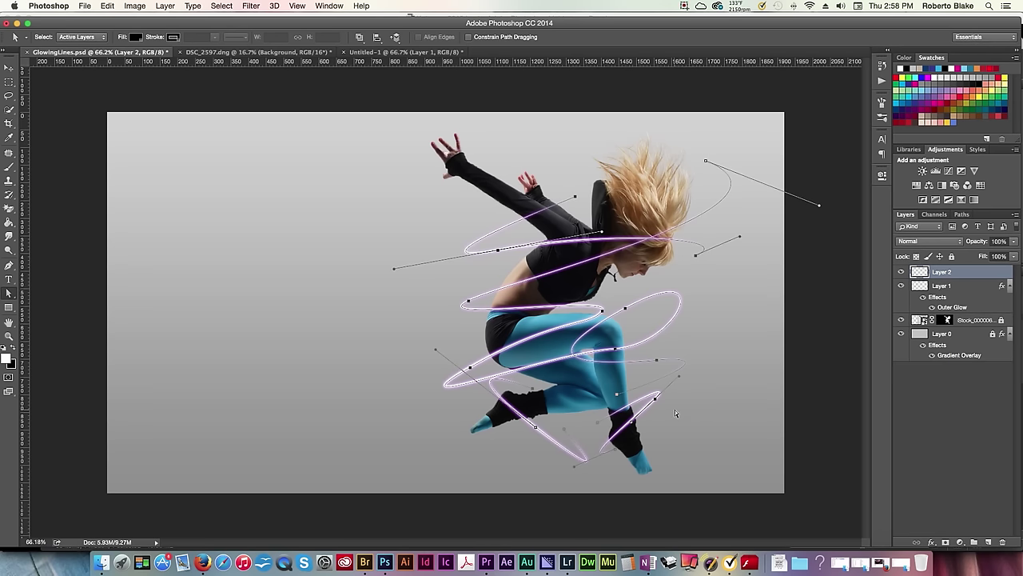
key("shift+Down")
key("shift+Left")
key("Return")
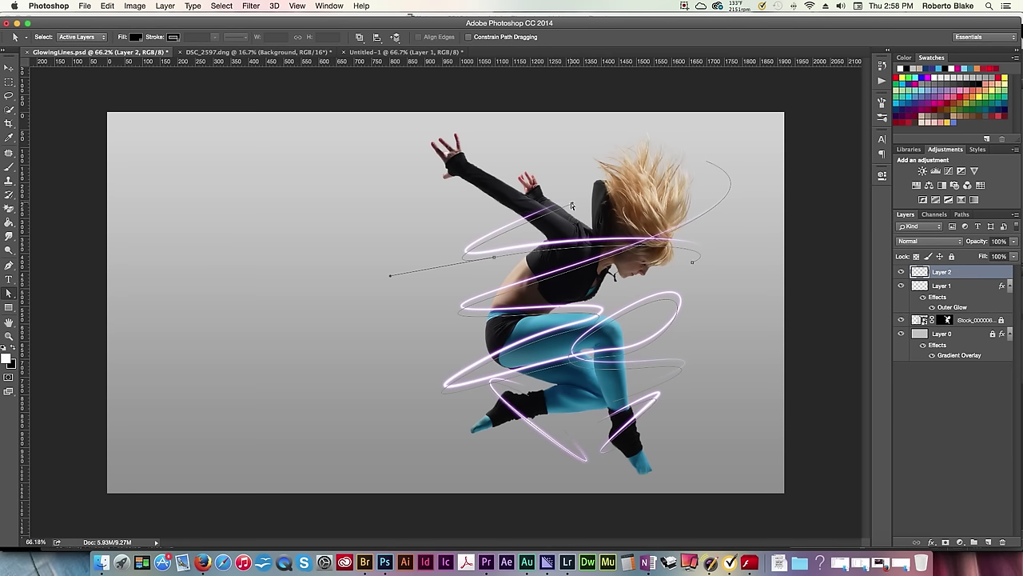
Reshape the path's lower loop by dragging its points and curve handles.
key("b")
left_click(692, 265)
left_click(693, 260)
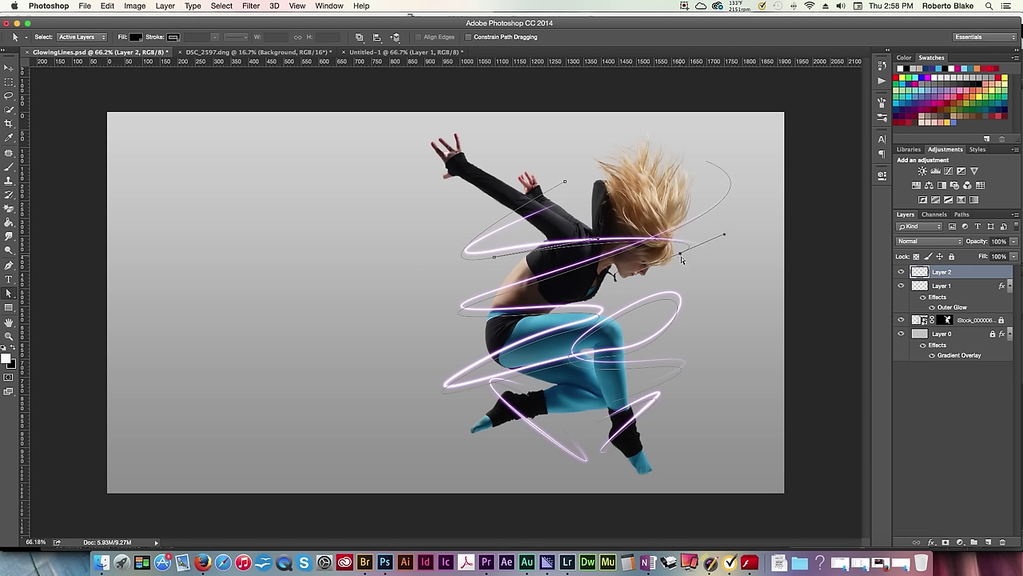
left_click(614, 325)
left_click_drag(648, 363, 611, 384)
left_click(660, 434)
mouse_move(614, 439)
left_mouse_down()
mouse_move(633, 452)
mouse_move(615, 453)
mouse_move(617, 442)
mouse_move(579, 450)
mouse_move(549, 417)
mouse_move(537, 432)
mouse_move(538, 415)
mouse_move(525, 407)
left_mouse_up()
left_click(615, 286)
key("b")
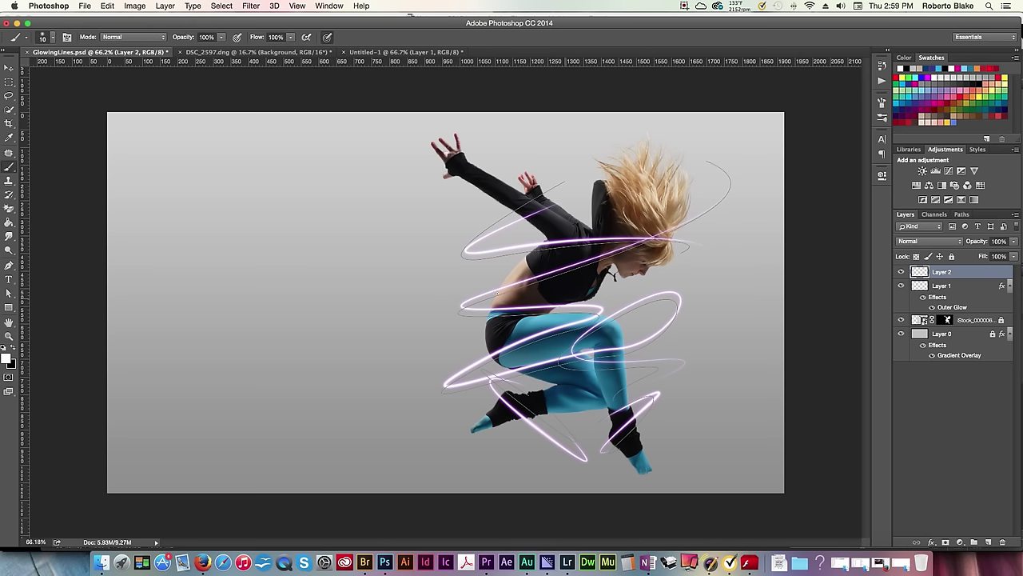
Make the brush much thinner in the brush size settings.
left_click(53, 40)
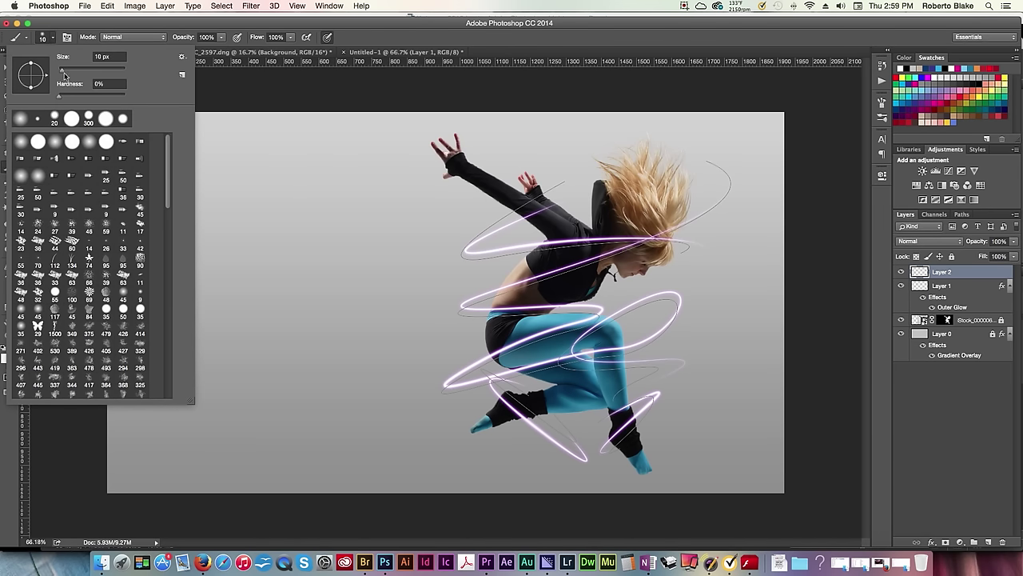
left_click_drag(67, 70, 562, 32)
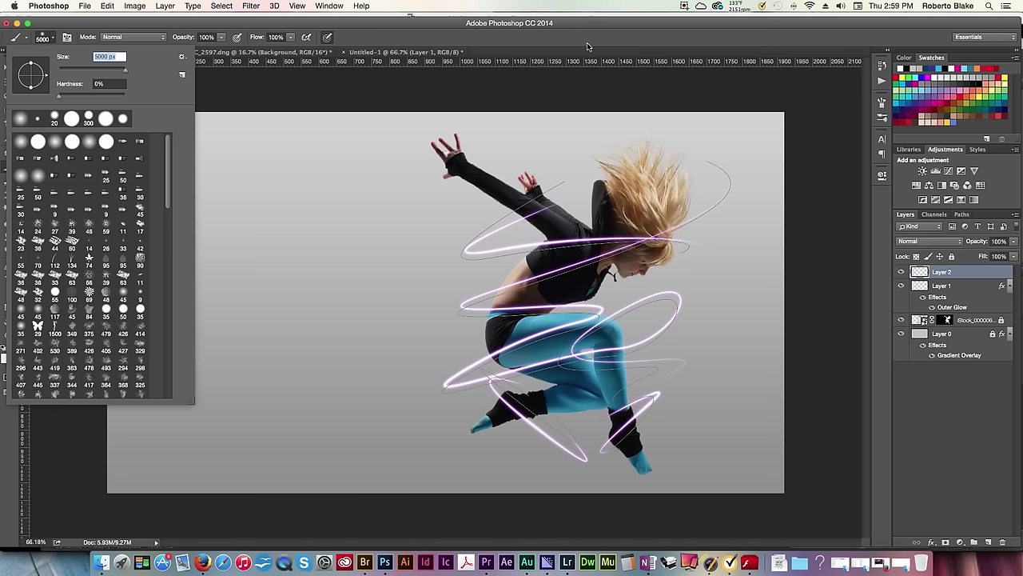
key("Return")
Stroke the path on Layer 2 with a pressure-tapered brush and copy Layer 1's Outer Glow.
key("a")
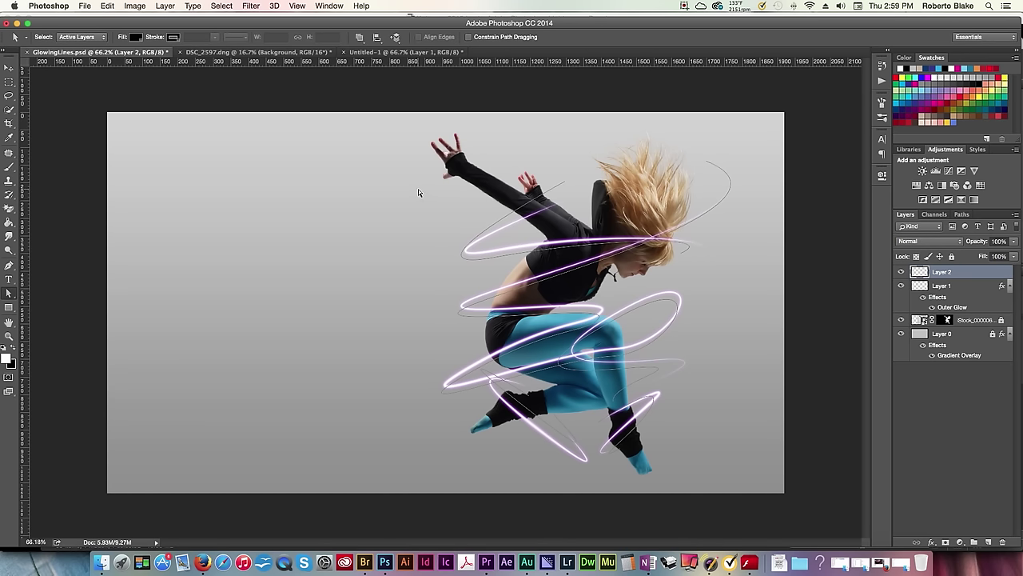
left_click_drag(418, 189, 733, 451)
right_click(594, 334)
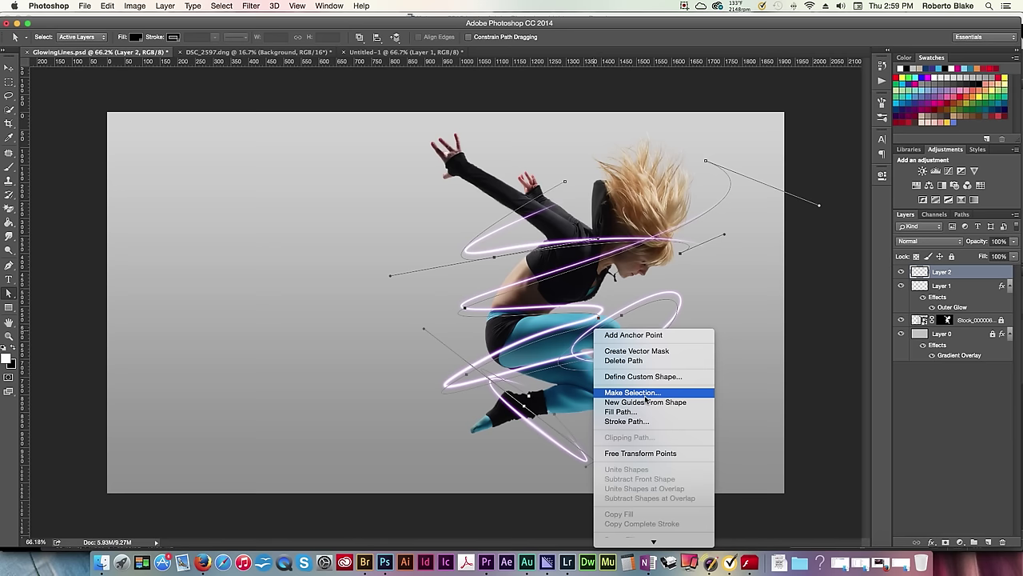
left_click(650, 421)
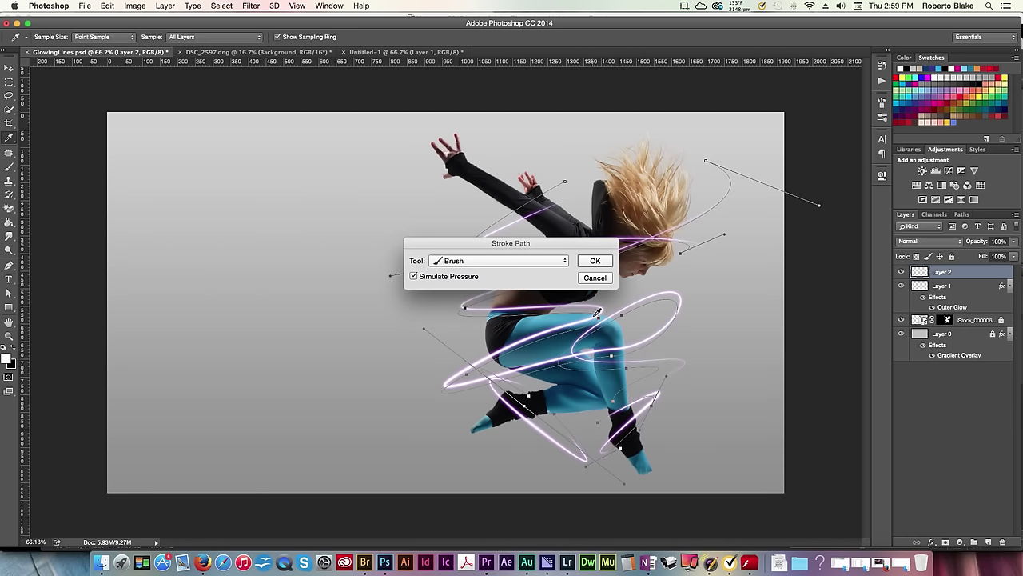
left_click(598, 262)
key("Return")
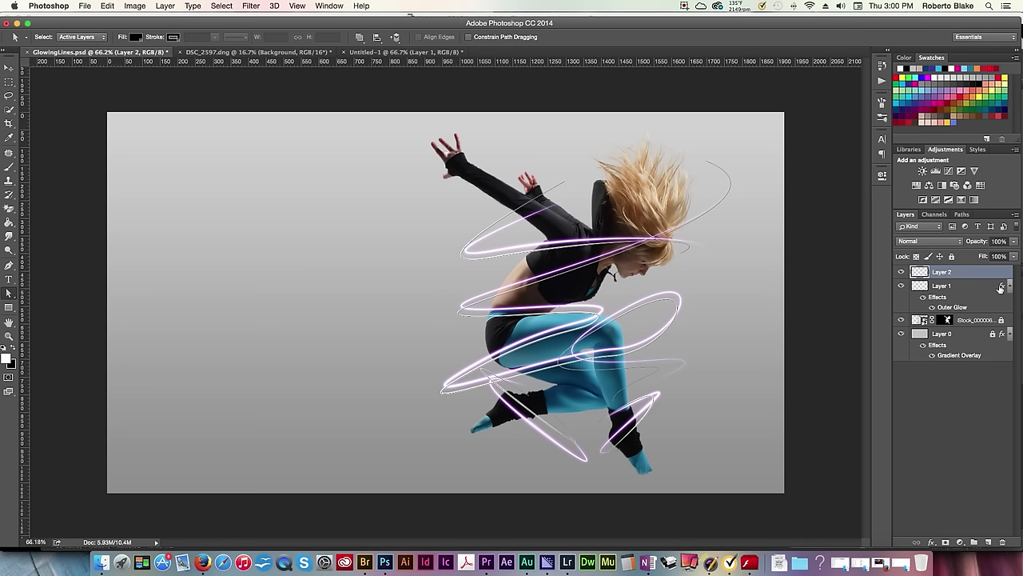
left_click_drag(1003, 288, 1003, 274)
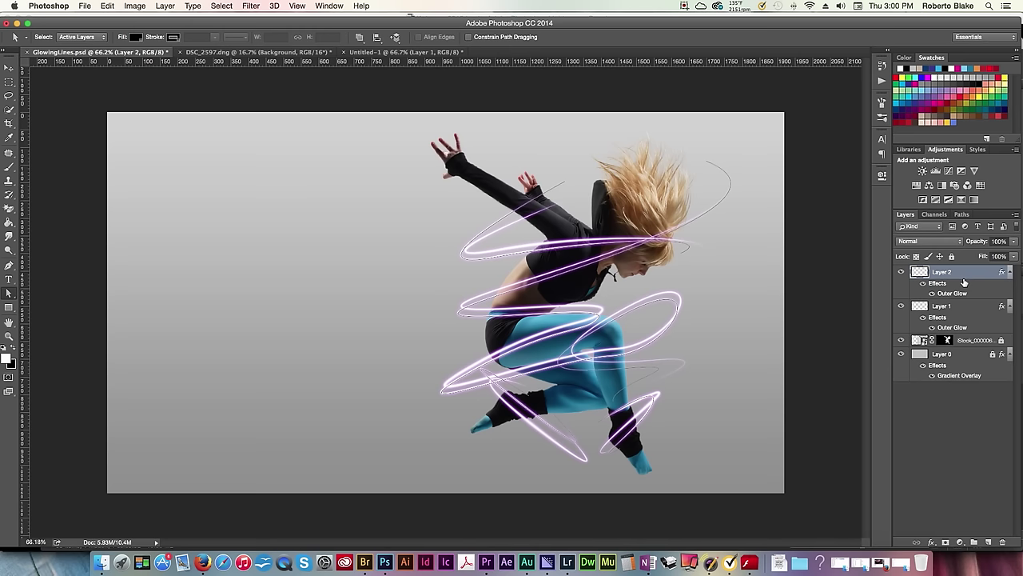
Change Layer 2's Outer Glow colour to blue sampled from the dancer's leggings.
double_click(954, 294)
left_click(769, 273)
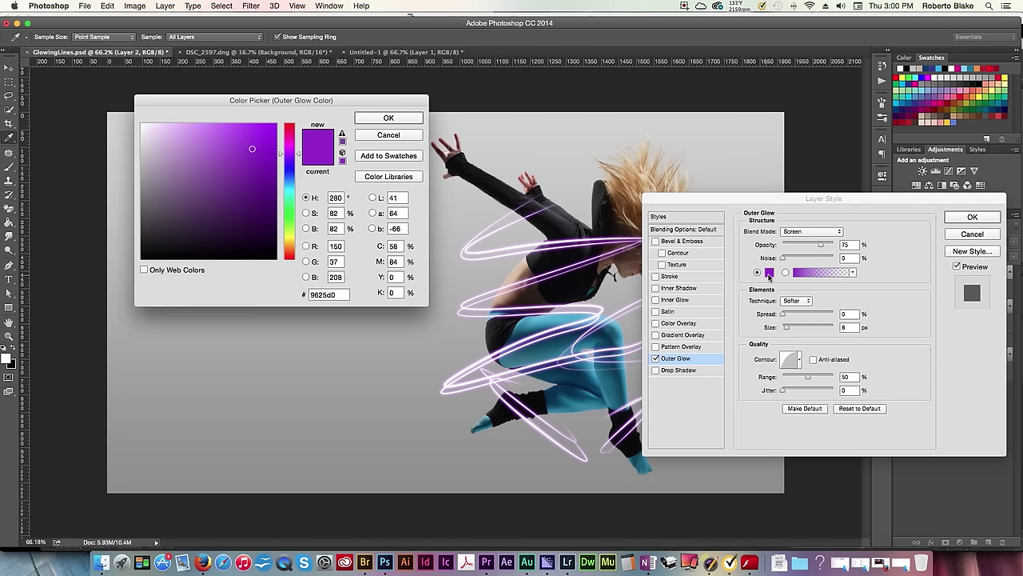
left_click(552, 315)
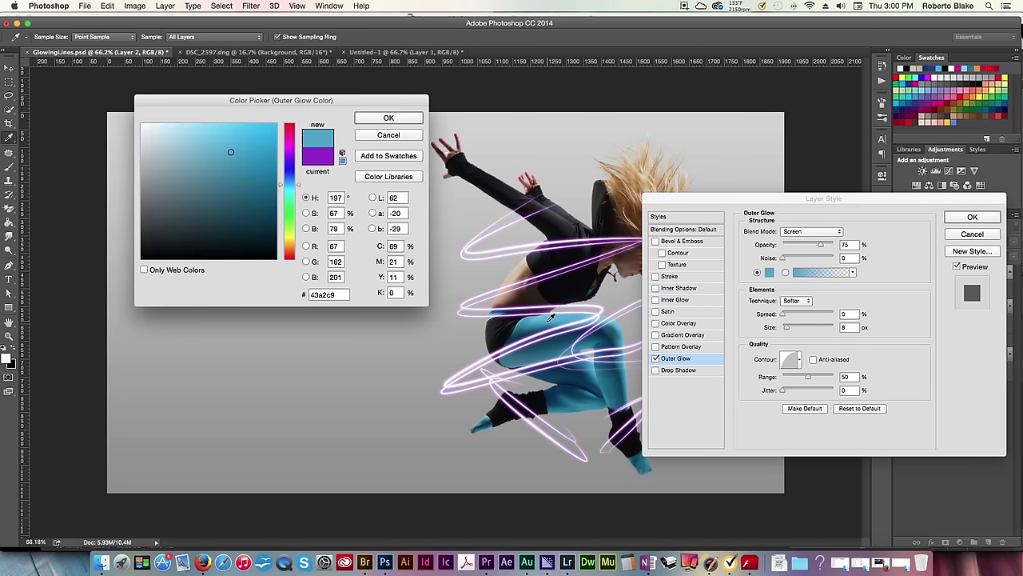
left_click(972, 217)
left_click(389, 119)
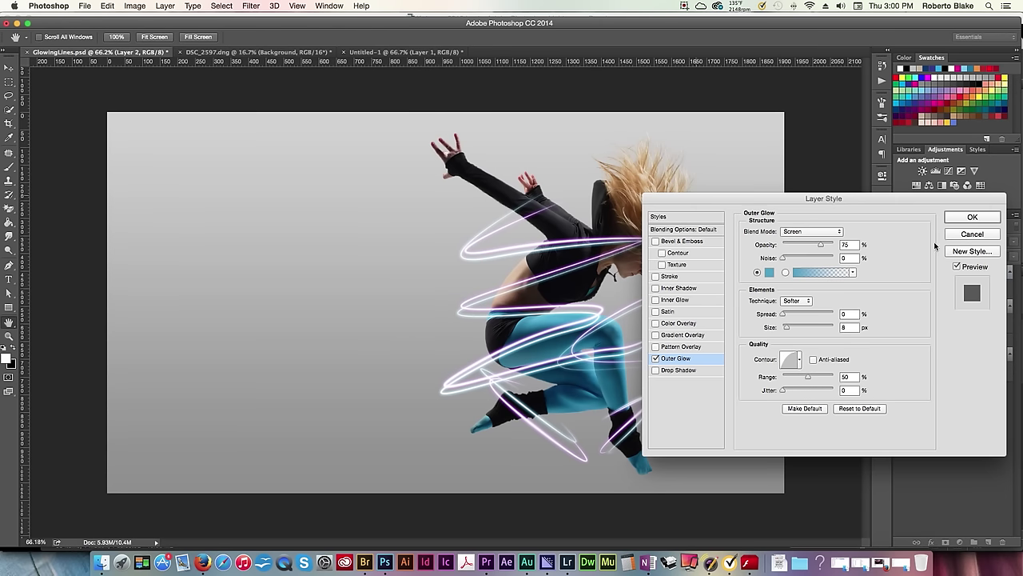
left_click(972, 217)
Select the whole line path and hide its outline.
key("v")
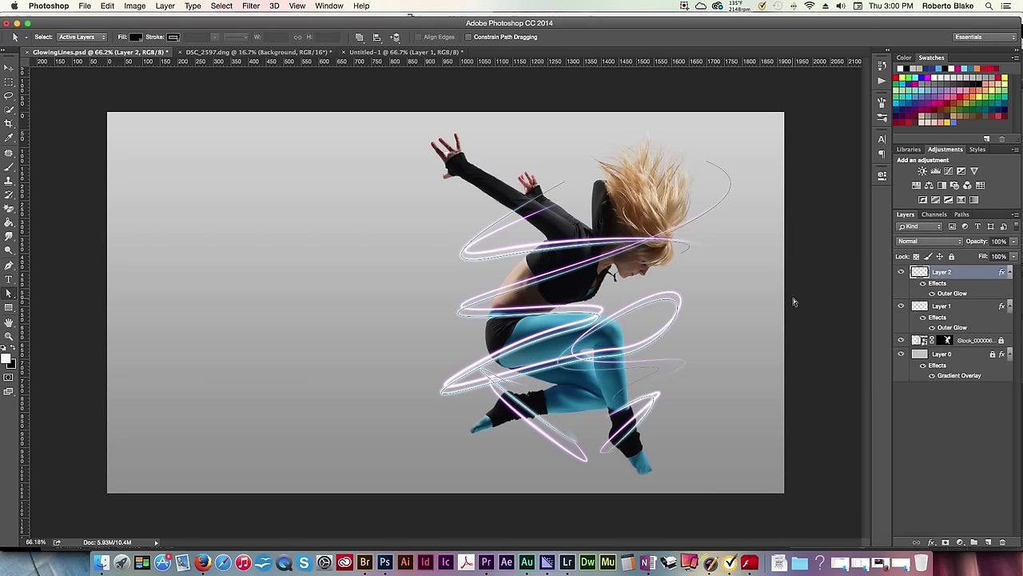
left_click_drag(434, 142, 741, 442)
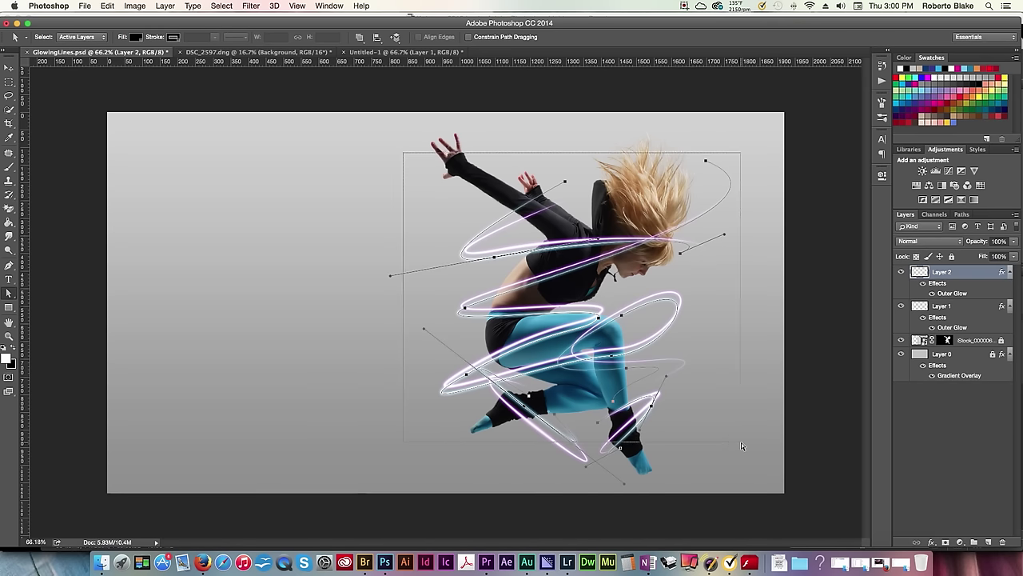
key("super+h")
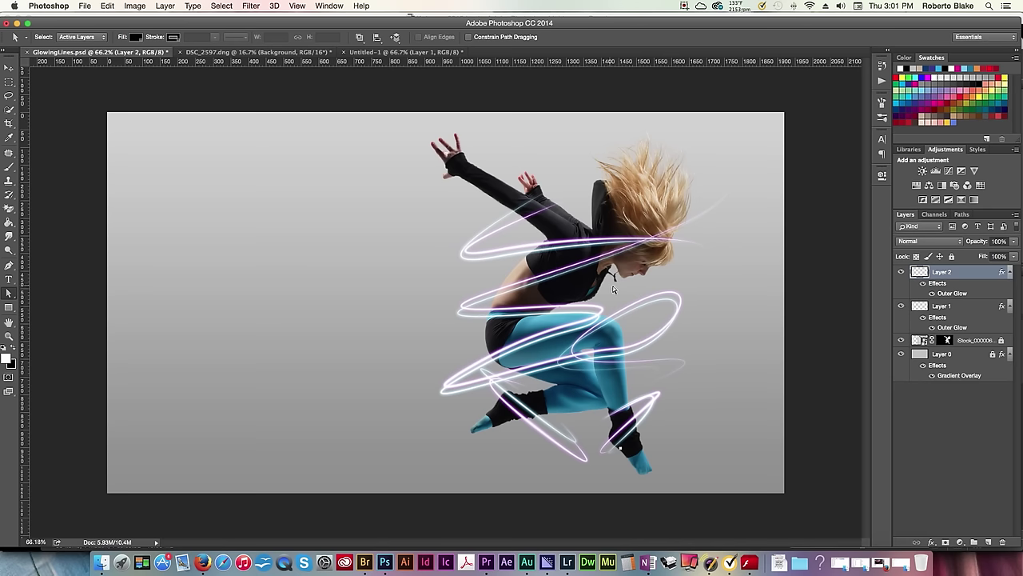
Zoom in on the dancer to about 104% and select Layer 1 together with Layer 2.
key("z")
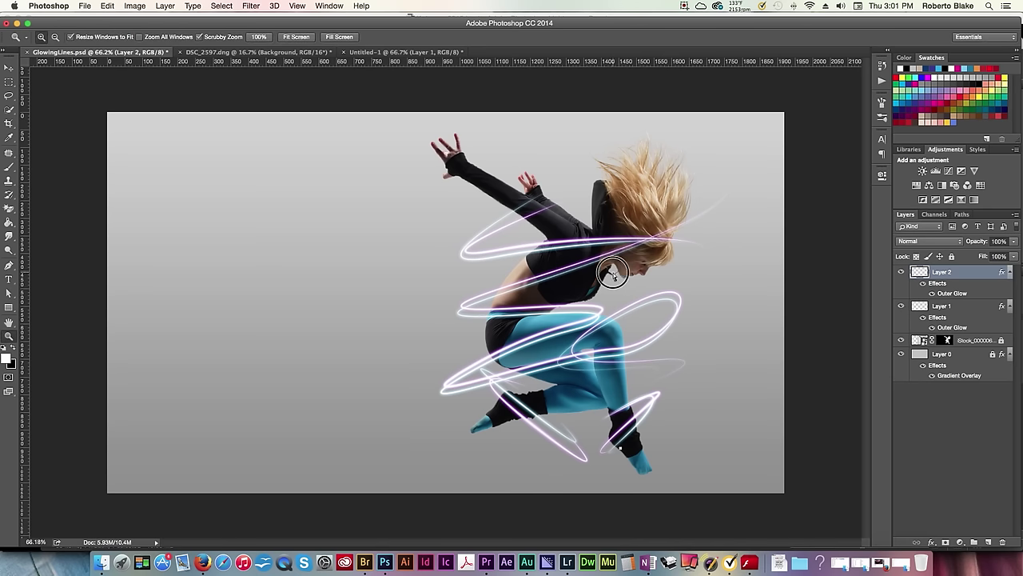
left_click(613, 271)
left_click(648, 273)
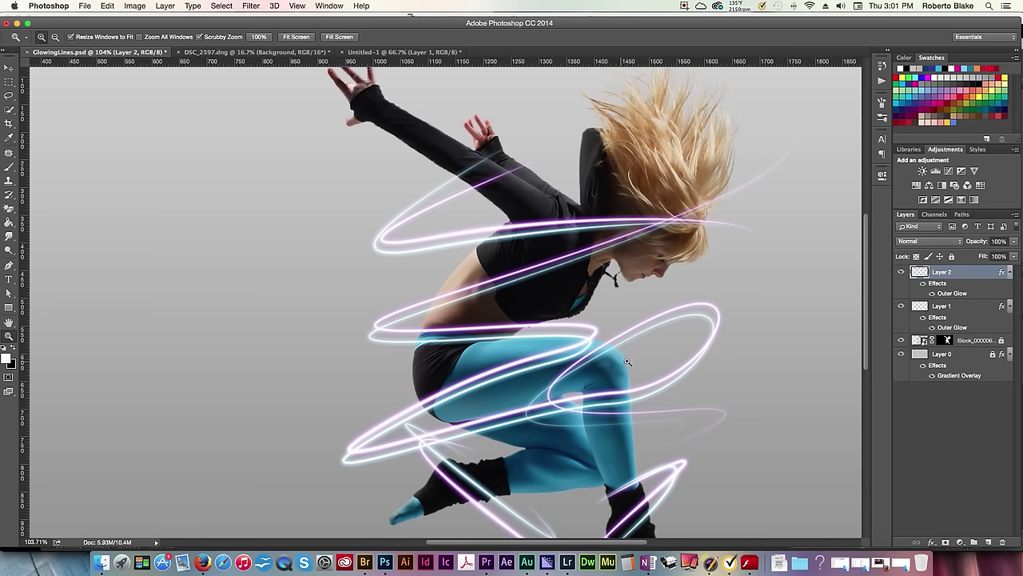
left_click(959, 309, "shift")
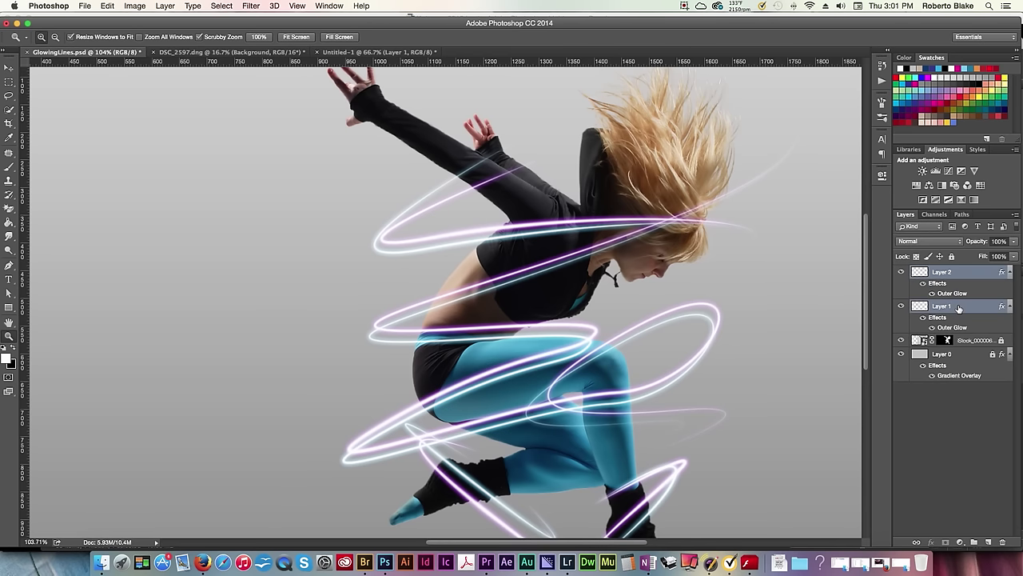
Group Layer 1 and Layer 2, name the group 'glowing lines', and give it a white layer mask.
key("super+g")
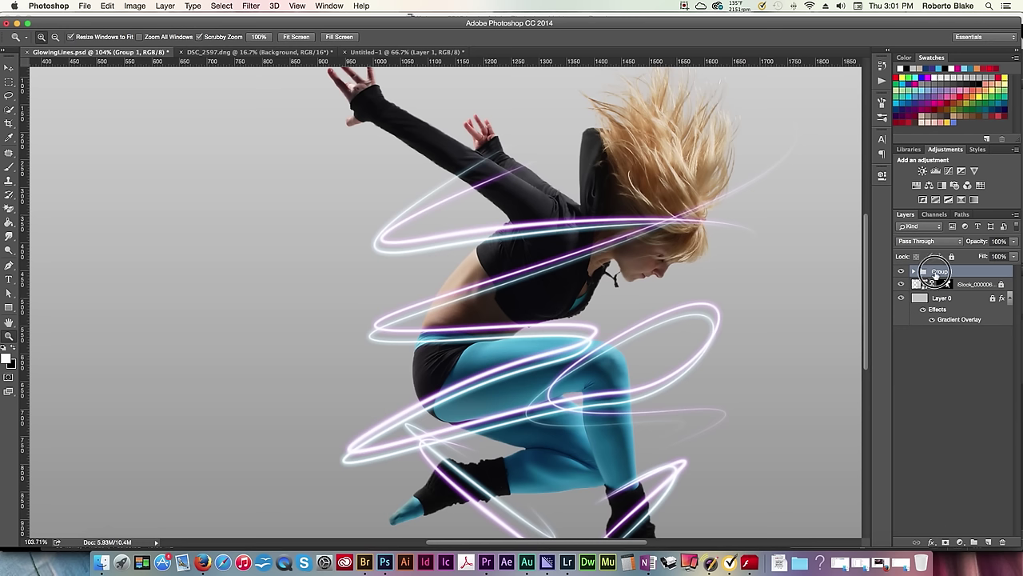
double_click(940, 271)
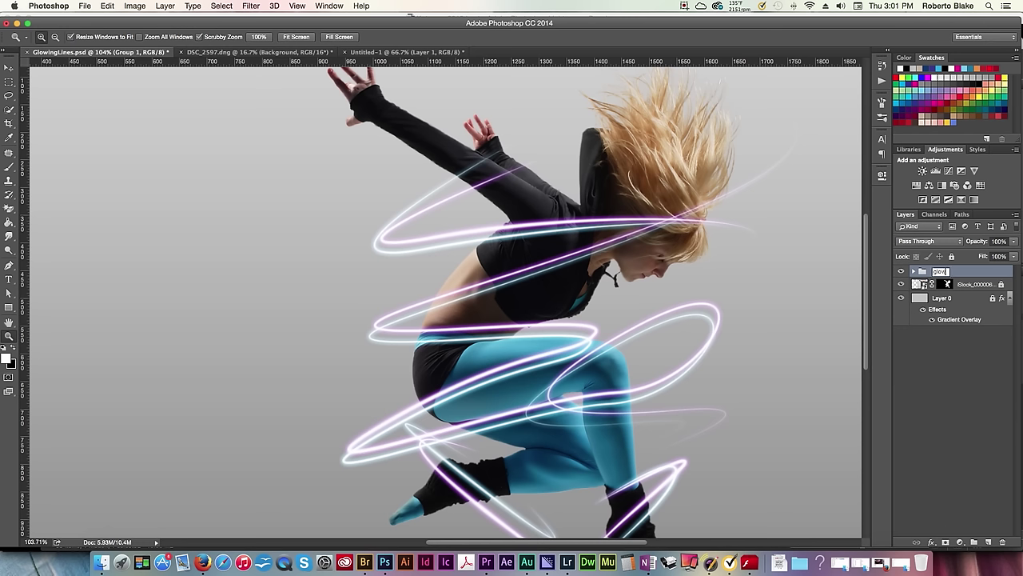
type("glowing lines")
key("Return")
left_click(947, 542)
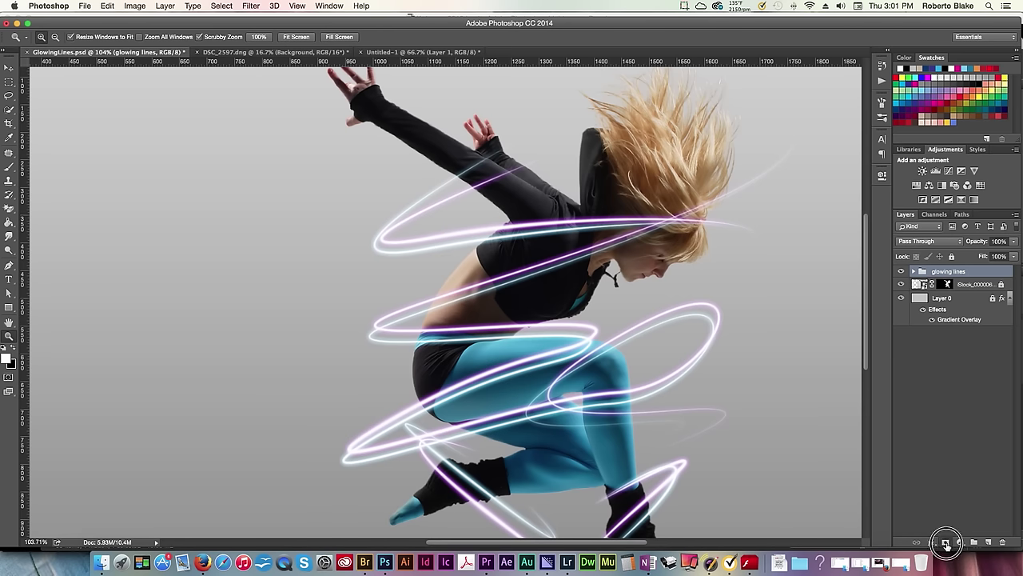
Ready the Brush for mask painting: adjust its size and set white as the foreground colour.
key("b")
key("x")
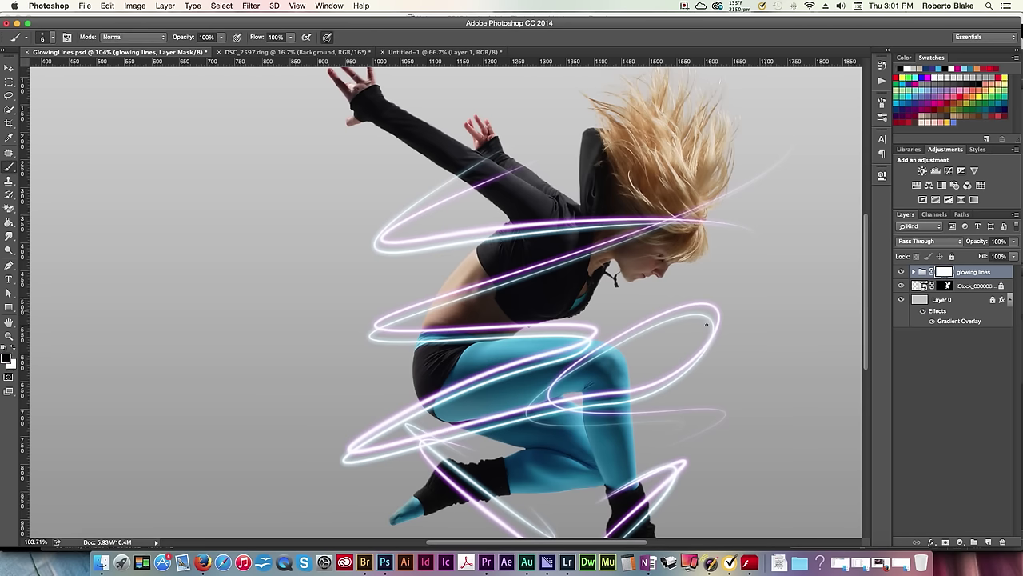
scroll(574, 306, "left", 3)
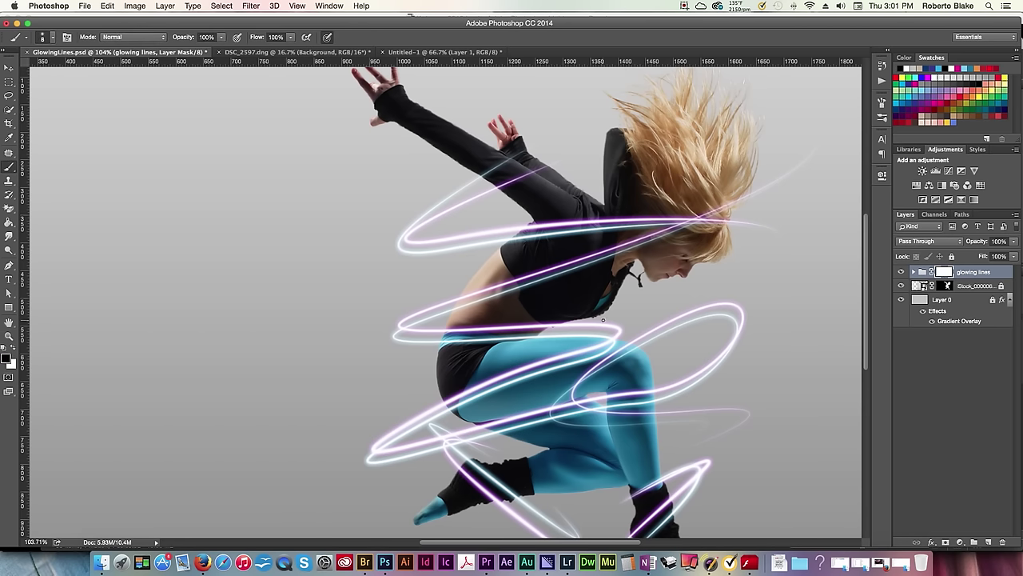
key("bracketright")
key("bracketright")
key("bracketright")
key("bracketright")
key("bracketright")
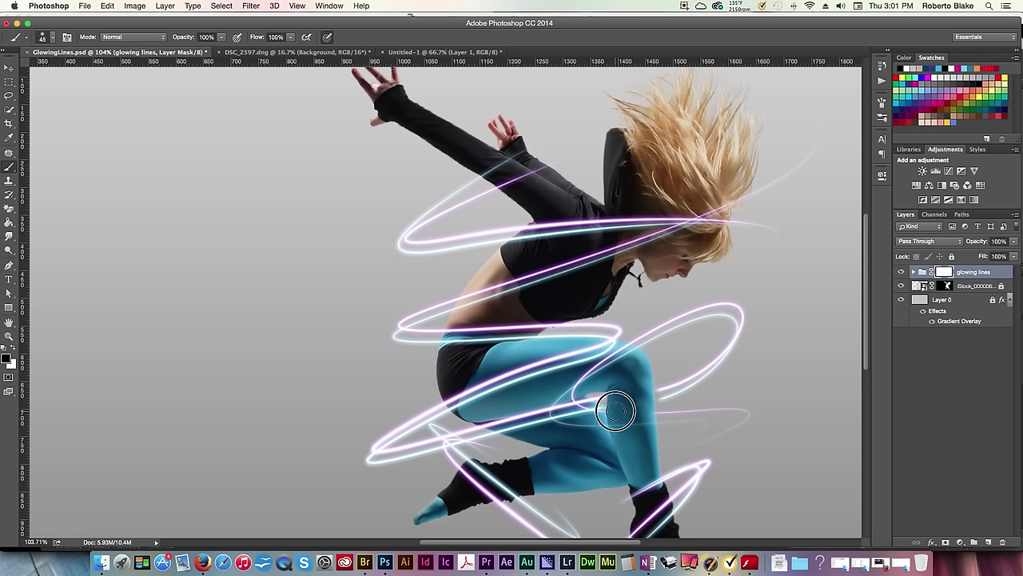
key("bracketleft")
key("bracketleft")
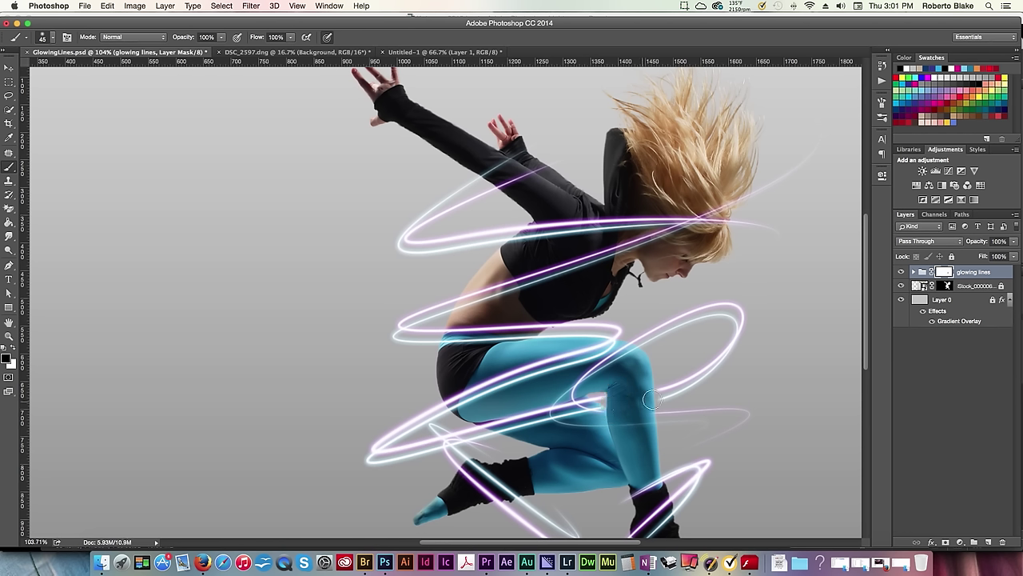
key("x")
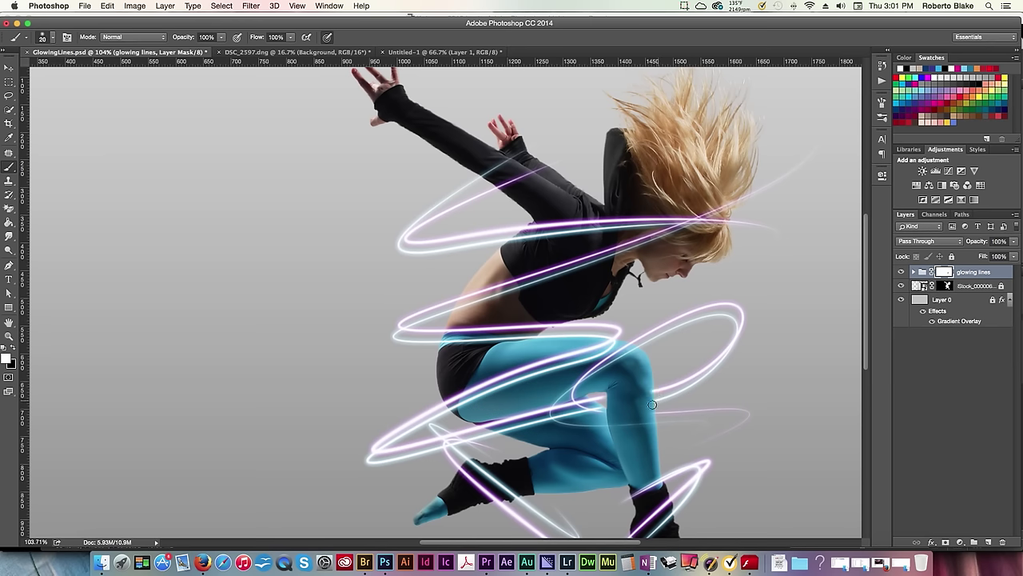
Zoom in on the dancer's knee and set a 9 px brush painting white on the mask.
key("z")
left_click_drag(650, 388, 672, 393)
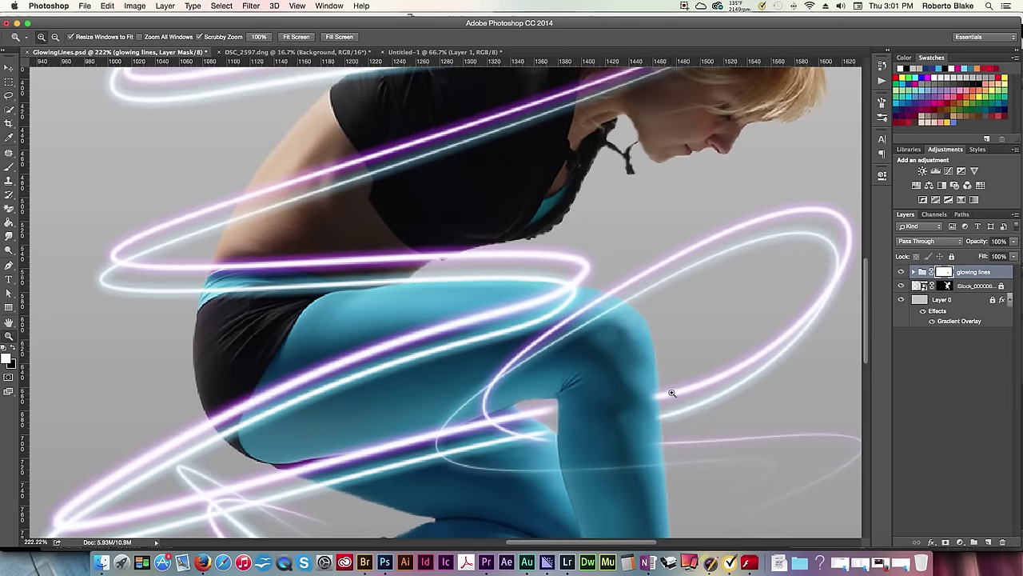
key("b")
right_click(650, 392)
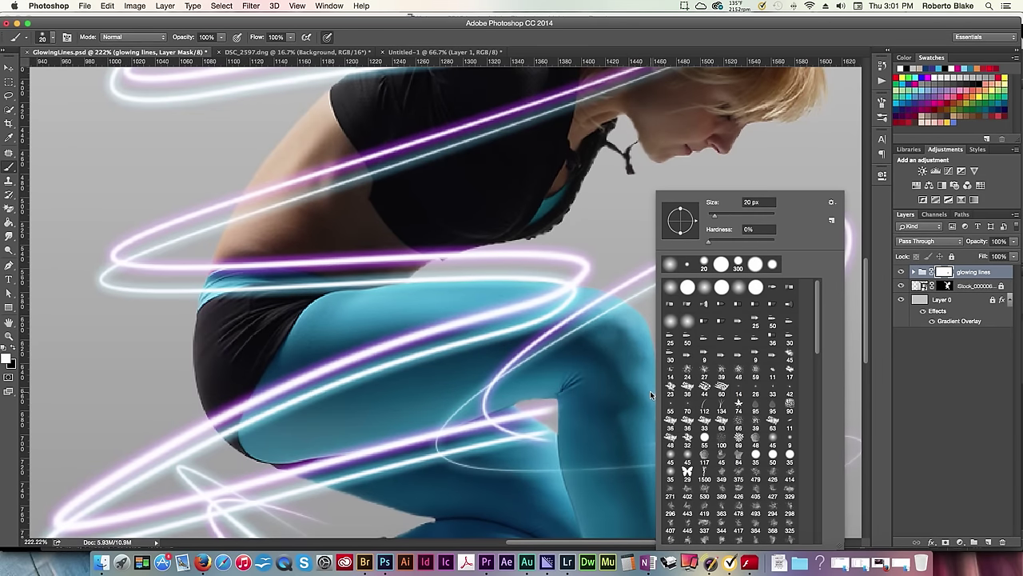
key("Escape")
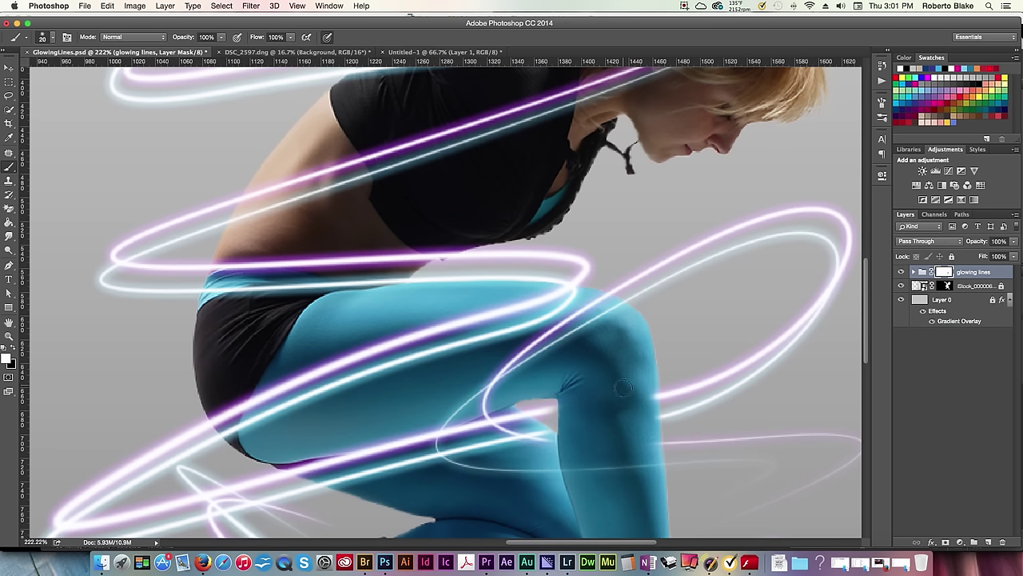
key("bracketleft")
key("bracketleft")
key("x")
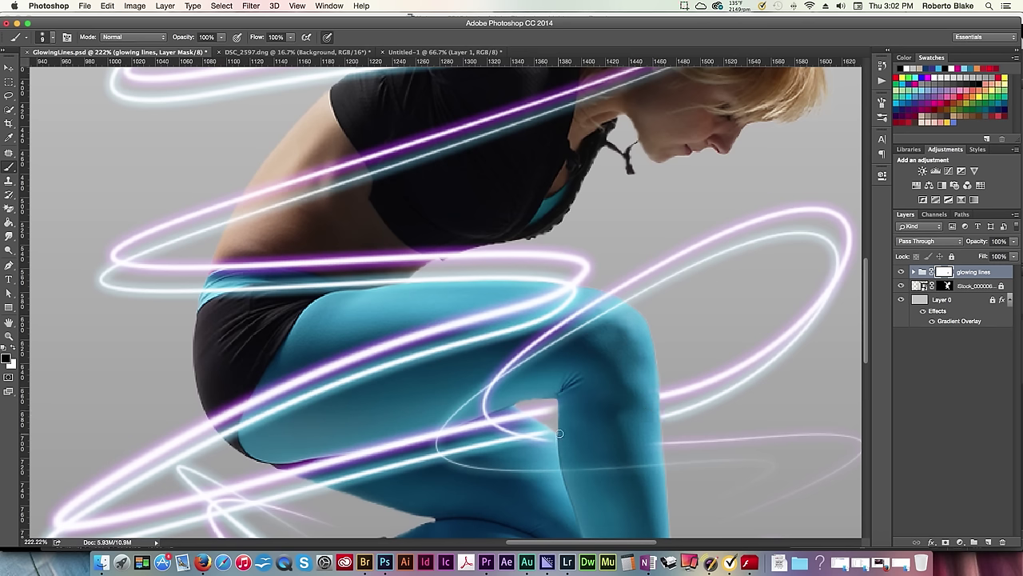
key("x")
key("x")
key("x")
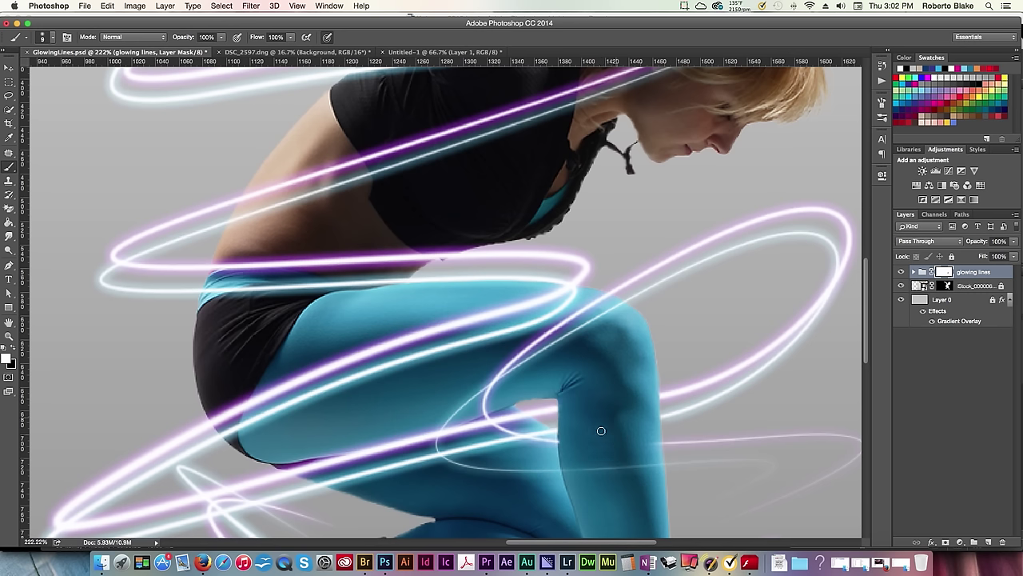
Paint white across the front of the leg to restore the glowing line, then pan to the feet.
mouse_move(562, 443)
left_mouse_down()
mouse_move(666, 439)
mouse_move(564, 442)
mouse_move(613, 443)
mouse_move(596, 445)
left_mouse_up()
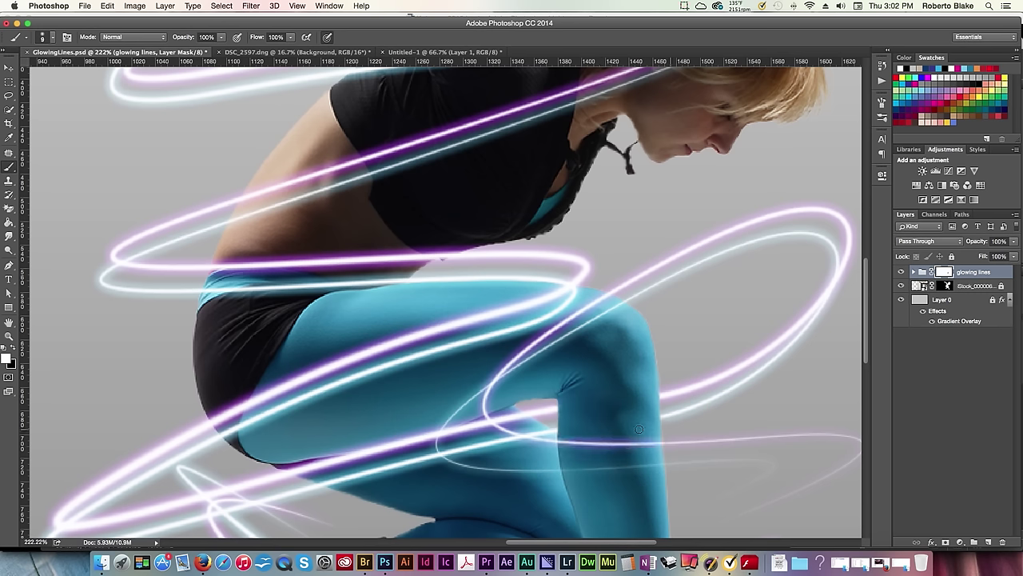
left_click_drag(620, 403, 632, 329)
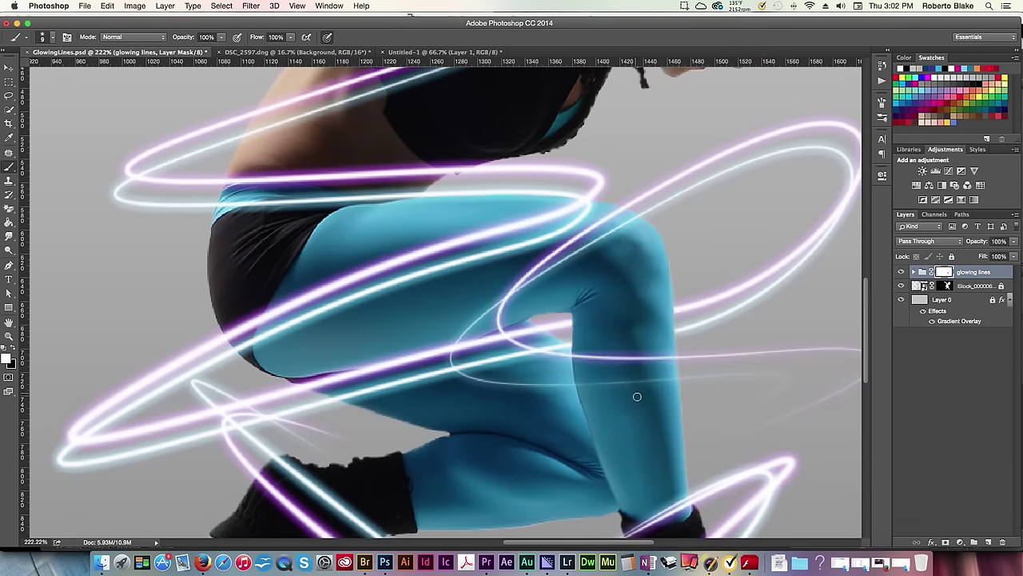
key("x")
key("bracketright")
key("bracketright")
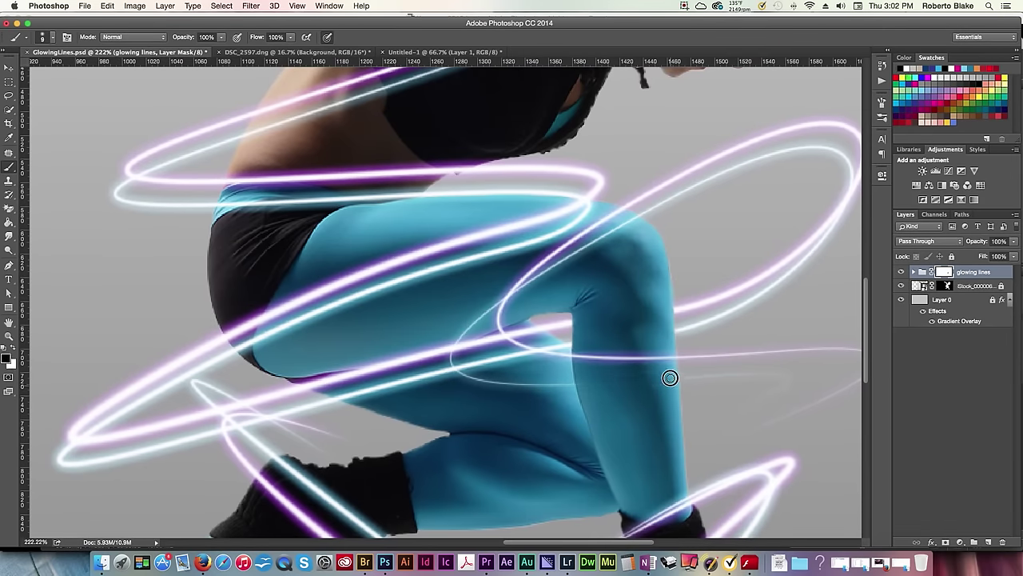
mouse_move(640, 388)
left_mouse_down()
mouse_move(624, 327)
mouse_move(633, 279)
left_mouse_up()
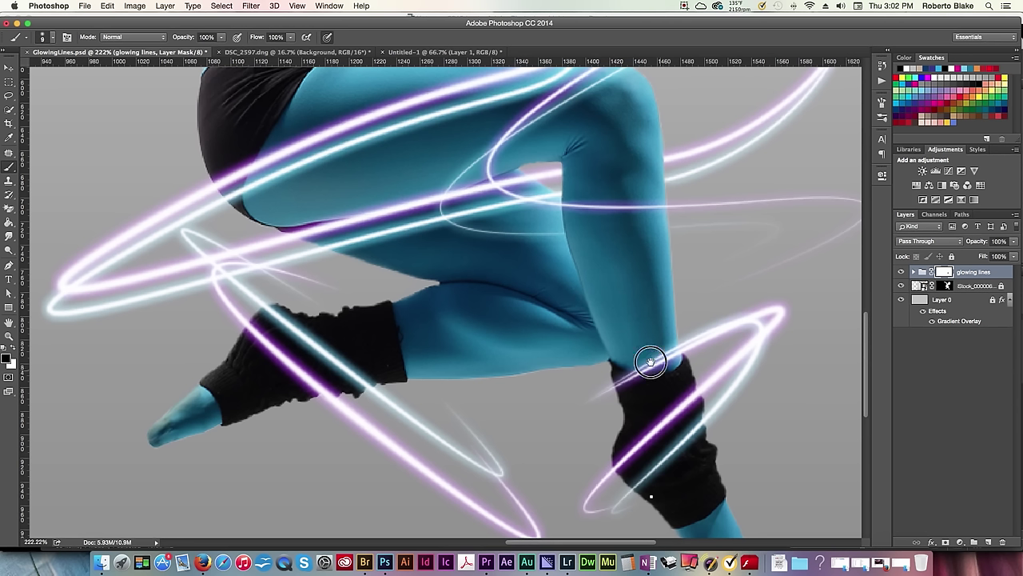
Paint black over the front of the right-hand sock to hide the line and its purple glow.
mouse_move(647, 359)
left_mouse_down()
mouse_move(589, 331)
mouse_move(609, 342)
left_mouse_up()
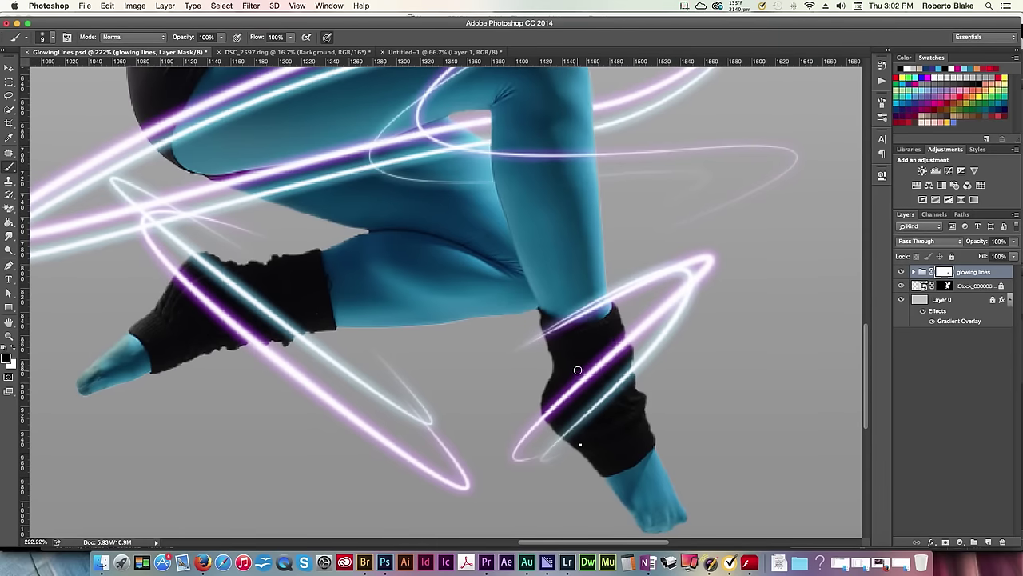
left_click_drag(577, 370, 568, 398)
mouse_move(550, 410)
left_mouse_down()
mouse_move(555, 393)
mouse_move(578, 389)
mouse_move(621, 337)
left_mouse_up()
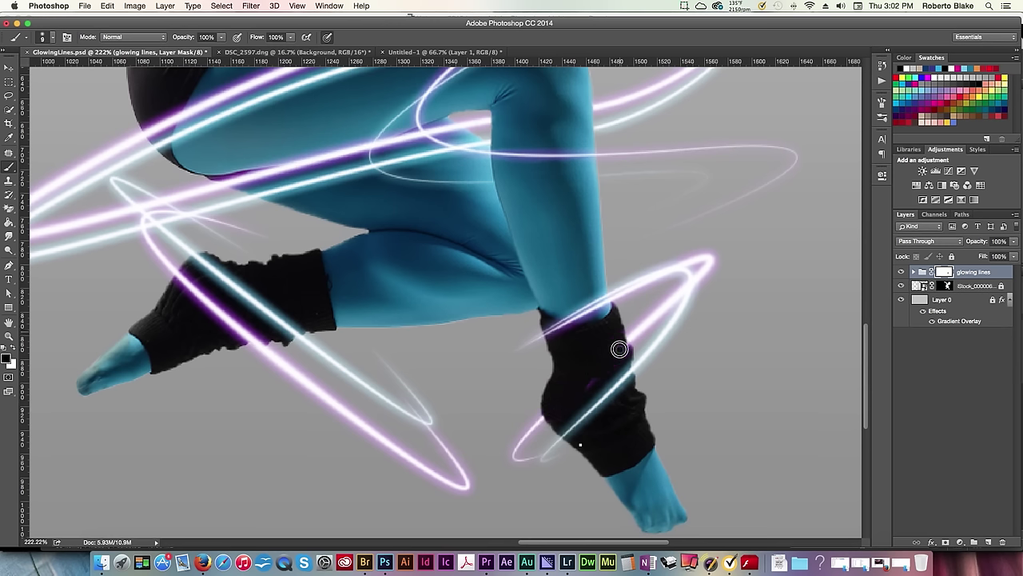
mouse_move(612, 366)
left_mouse_down()
mouse_move(587, 384)
mouse_move(589, 370)
left_mouse_up()
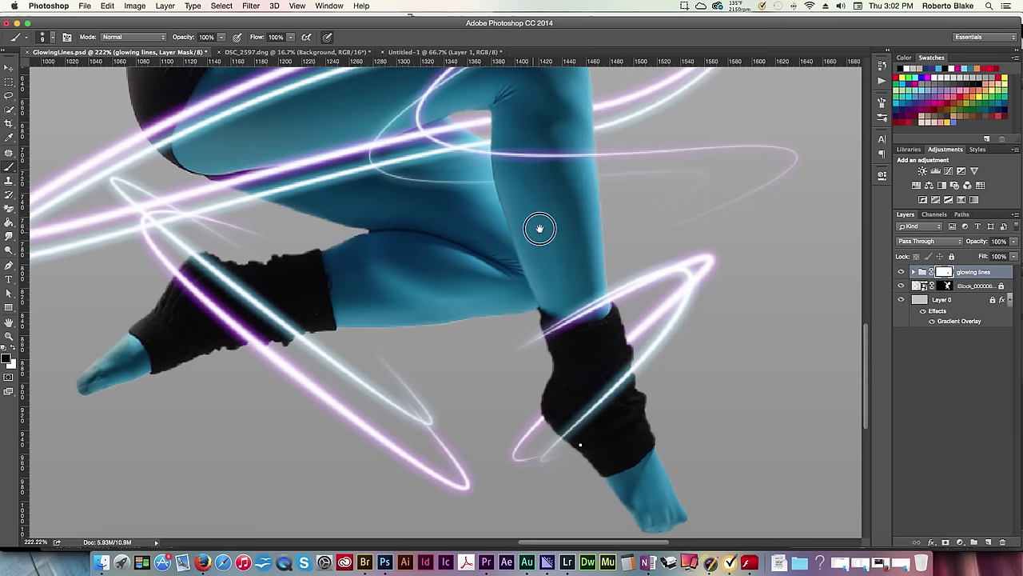
mouse_move(539, 227)
left_mouse_down()
mouse_move(606, 331)
mouse_move(614, 322)
mouse_move(647, 354)
left_mouse_up()
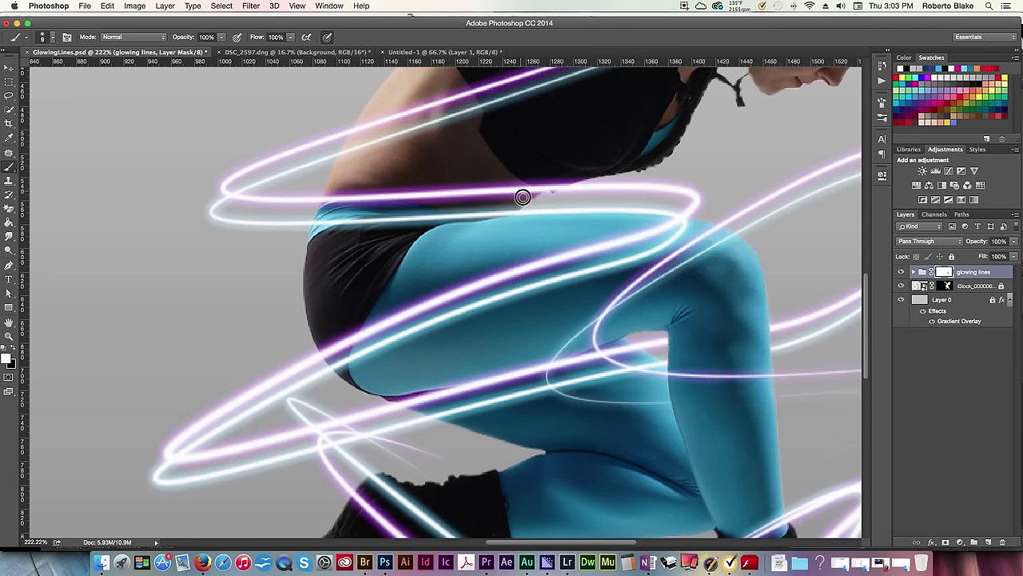
Paint black on the mask across the dancer's waist, redoing the stroke once, so the purple line passes behind.
key("x")
mouse_move(490, 214)
left_mouse_down()
mouse_move(527, 187)
mouse_move(499, 222)
left_mouse_up()
key("ctrl+z")
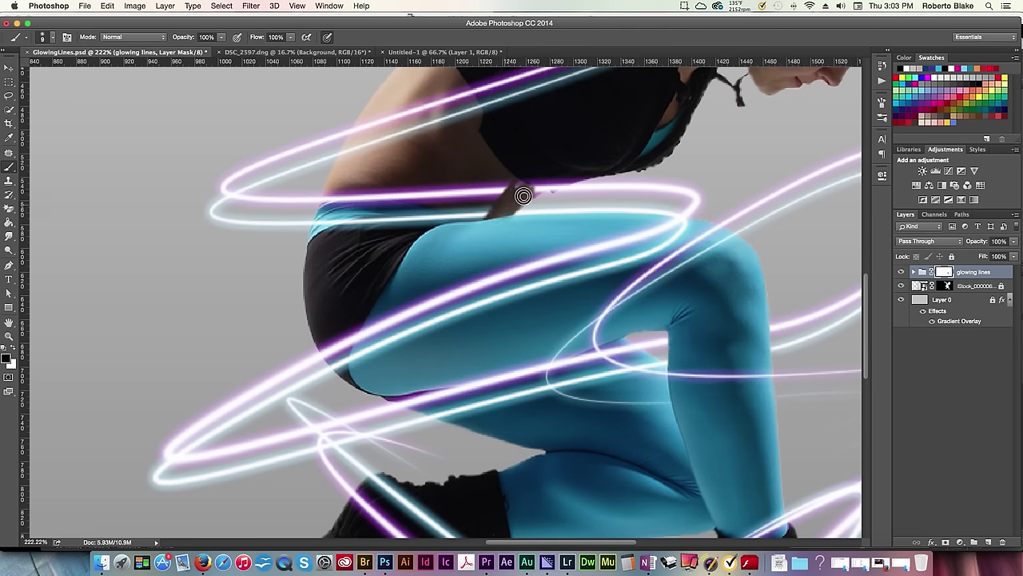
mouse_move(534, 185)
left_mouse_down()
mouse_move(589, 173)
mouse_move(488, 208)
mouse_move(493, 196)
mouse_move(453, 219)
mouse_move(479, 196)
mouse_move(468, 191)
mouse_move(401, 228)
mouse_move(418, 212)
mouse_move(403, 196)
mouse_move(365, 227)
mouse_move(367, 214)
mouse_move(345, 213)
mouse_move(329, 227)
mouse_move(325, 204)
mouse_move(319, 229)
mouse_move(328, 217)
mouse_move(385, 217)
mouse_move(459, 188)
mouse_move(415, 229)
mouse_move(437, 225)
mouse_move(467, 194)
mouse_move(440, 202)
mouse_move(455, 176)
mouse_move(415, 209)
mouse_move(388, 195)
mouse_move(396, 187)
mouse_move(403, 194)
mouse_move(338, 205)
left_mouse_up()
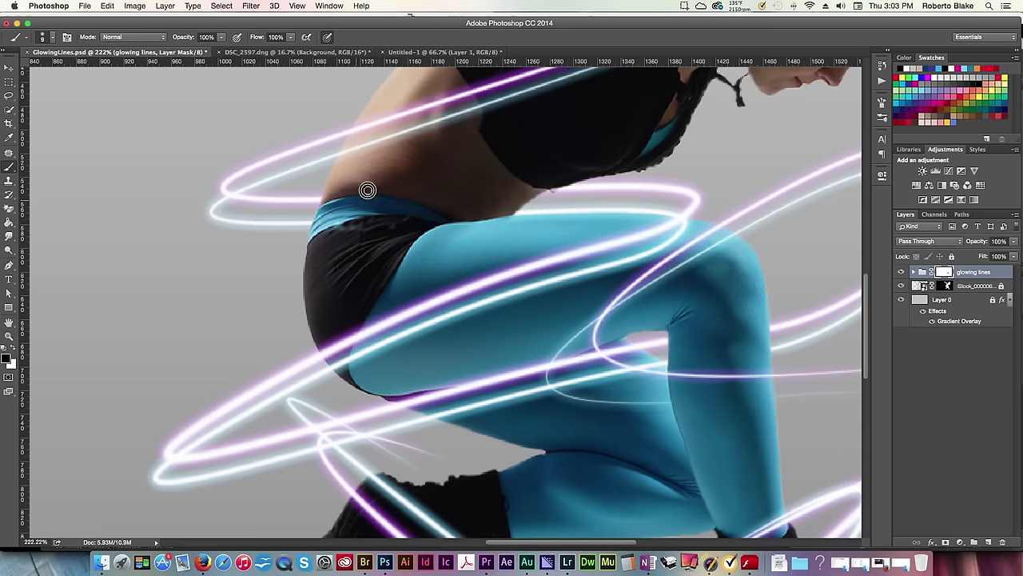
Move up to the torso and, with a larger brush, paint out the thin cyan line on the lower back.
left_click_drag(501, 149, 384, 263)
left_click_drag(457, 223, 440, 234)
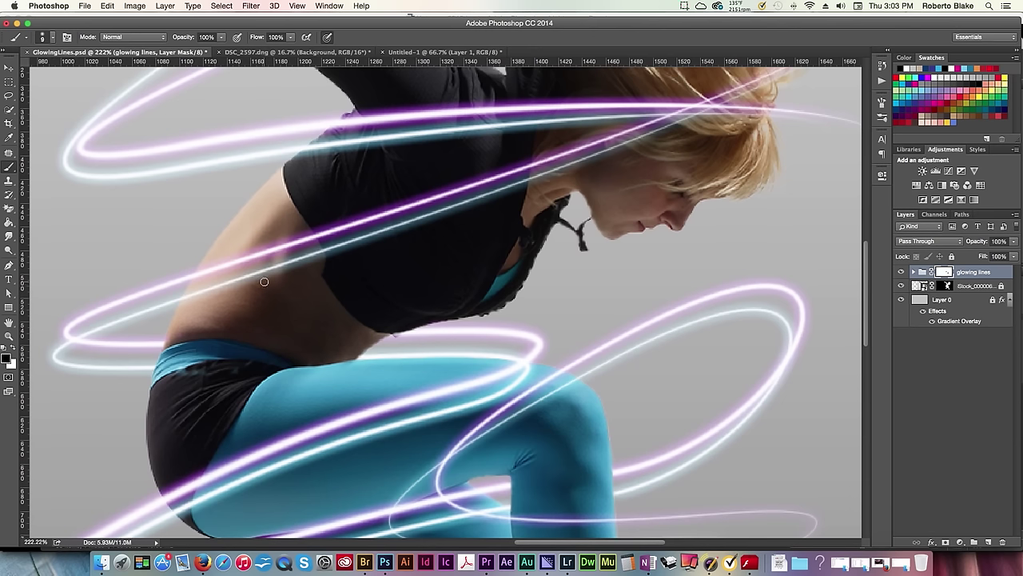
key("bracketright")
key("bracketright")
mouse_move(189, 299)
left_mouse_down()
mouse_move(268, 274)
mouse_move(240, 276)
mouse_move(263, 268)
mouse_move(255, 273)
mouse_move(273, 264)
mouse_move(250, 274)
mouse_move(394, 231)
left_mouse_up()
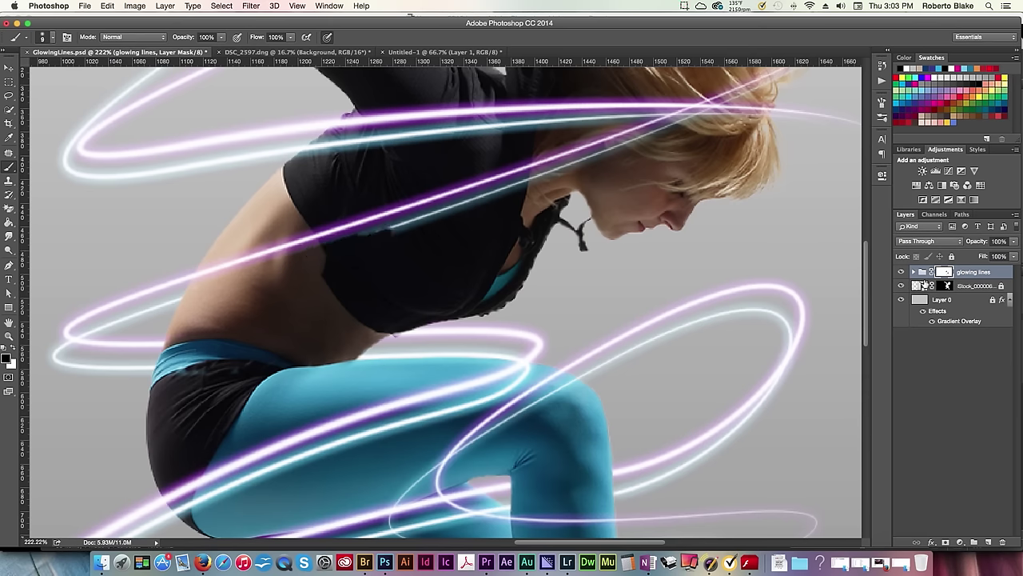
Add a layer mask to Layer 2 and paint out the cyan line crossing the dancer's chest.
left_click(915, 274)
left_click(957, 288)
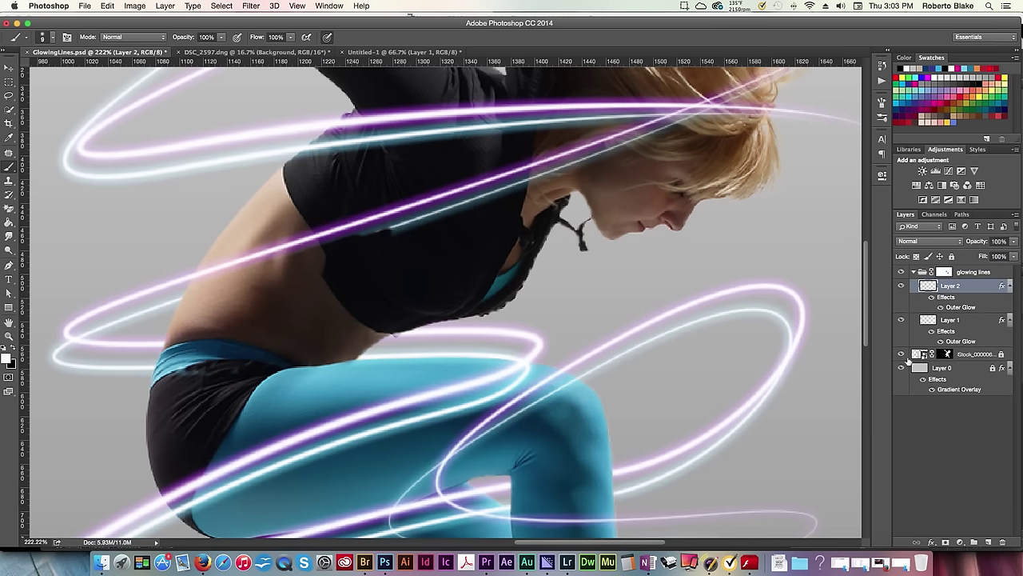
left_click(948, 540)
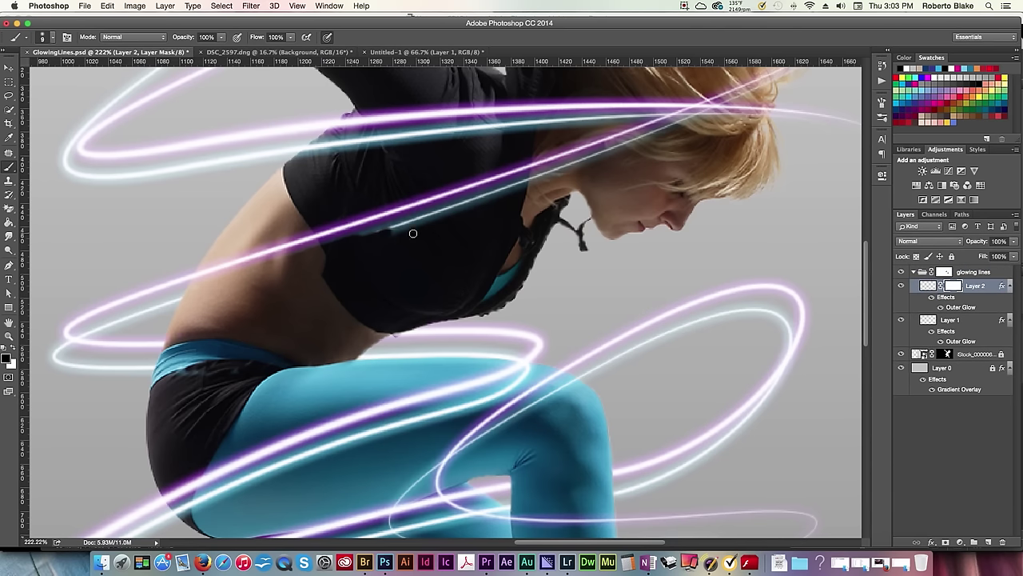
left_click_drag(413, 232, 339, 240)
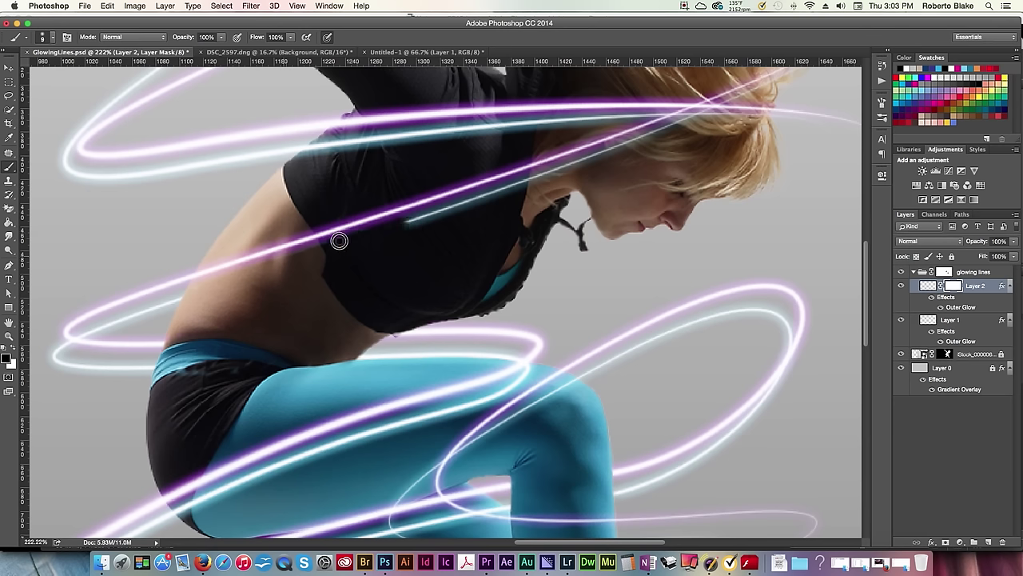
mouse_move(406, 217)
left_mouse_down()
mouse_move(481, 189)
mouse_move(535, 145)
mouse_move(505, 187)
mouse_move(475, 198)
mouse_move(670, 129)
left_mouse_up()
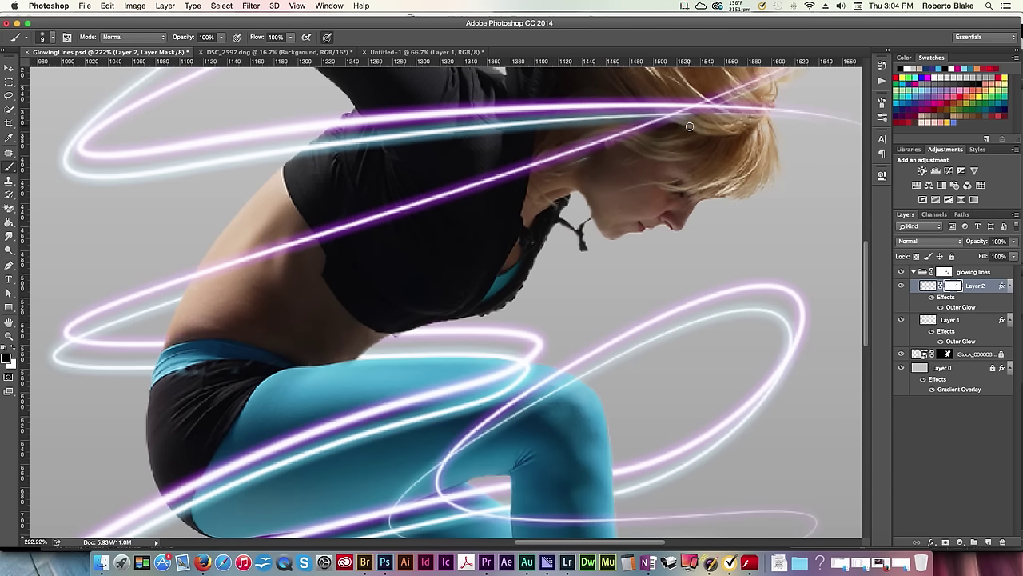
Add a layer mask to Layer 1 and zoom in on the dancer's hips and legs.
key("super+minus")
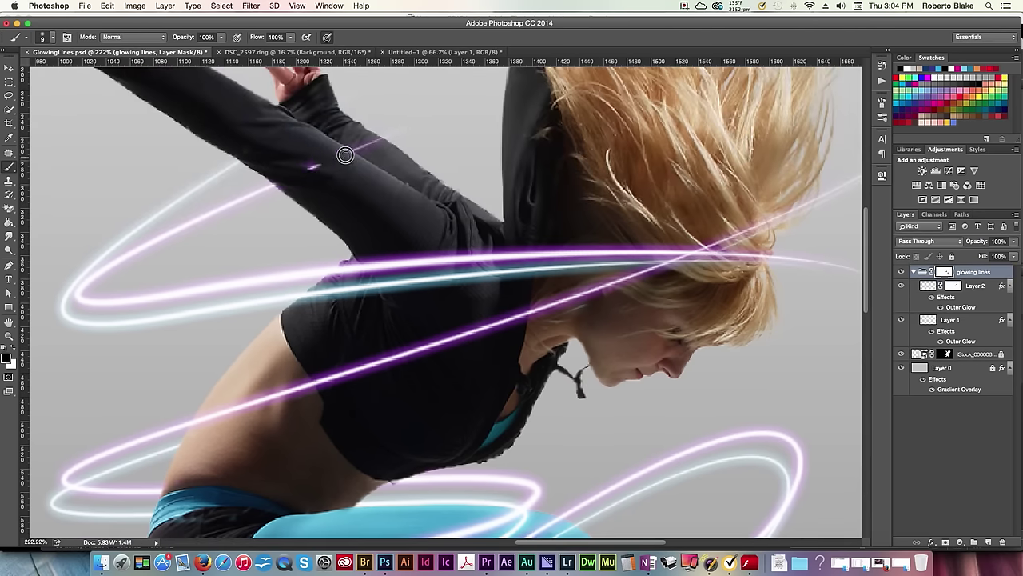
left_click(950, 320)
key("super+0")
left_click(961, 542)
key("super+plus")
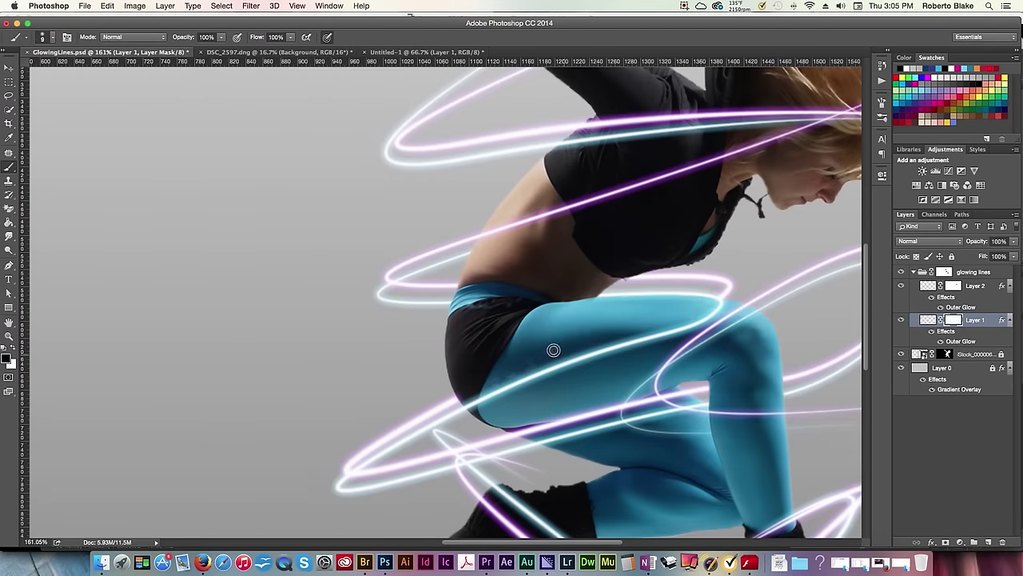
left_click_drag(552, 347, 526, 337)
key("super+0")
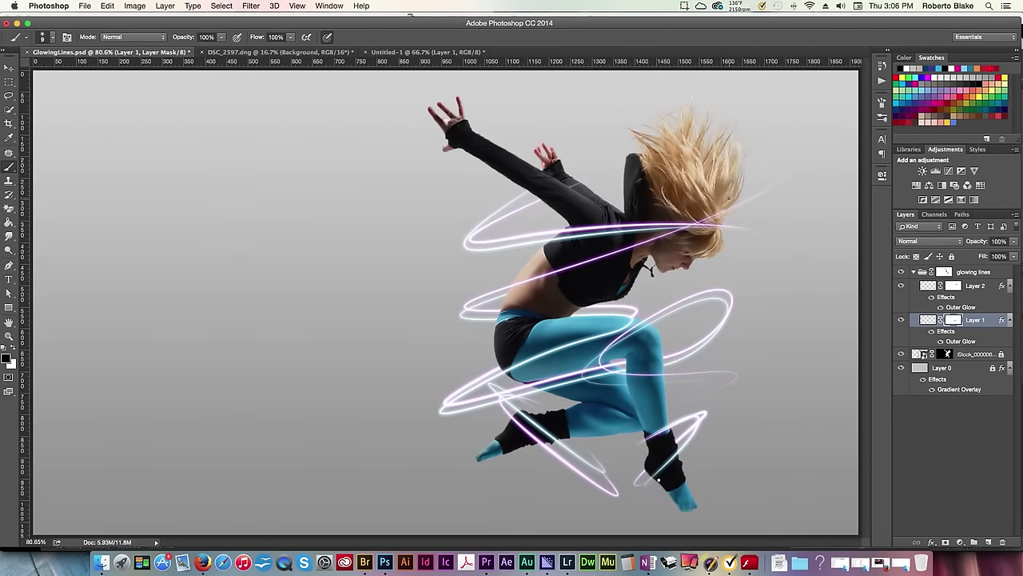